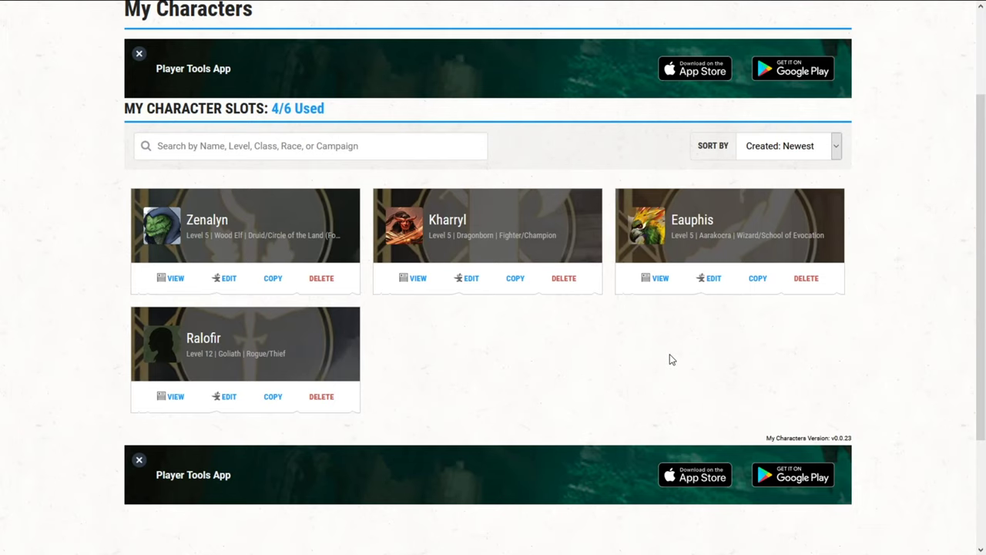
- Start a new character from My Characters, reaching the Standard, Quick Build and Randomize choices
scroll(670, 359, up, 2)
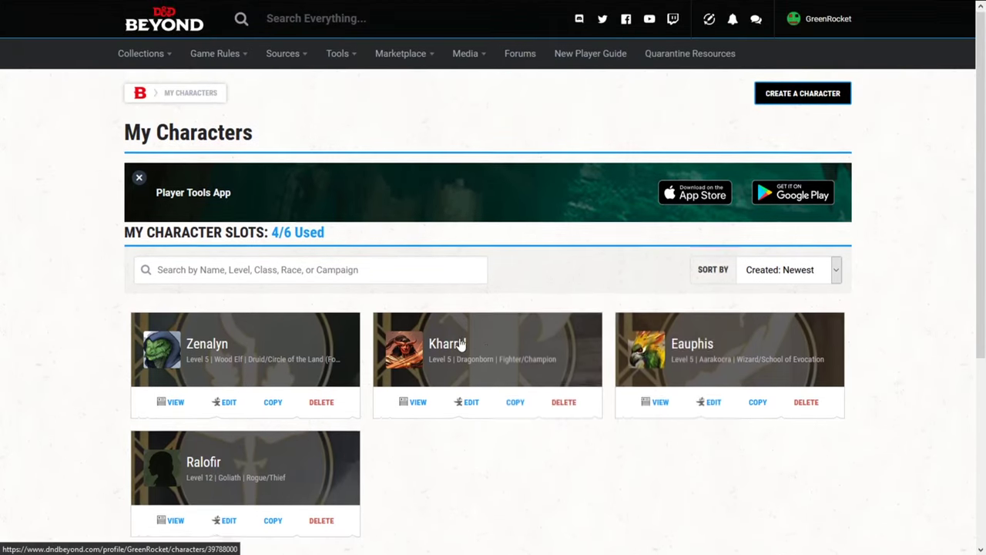
scroll(460, 346, down, 1)
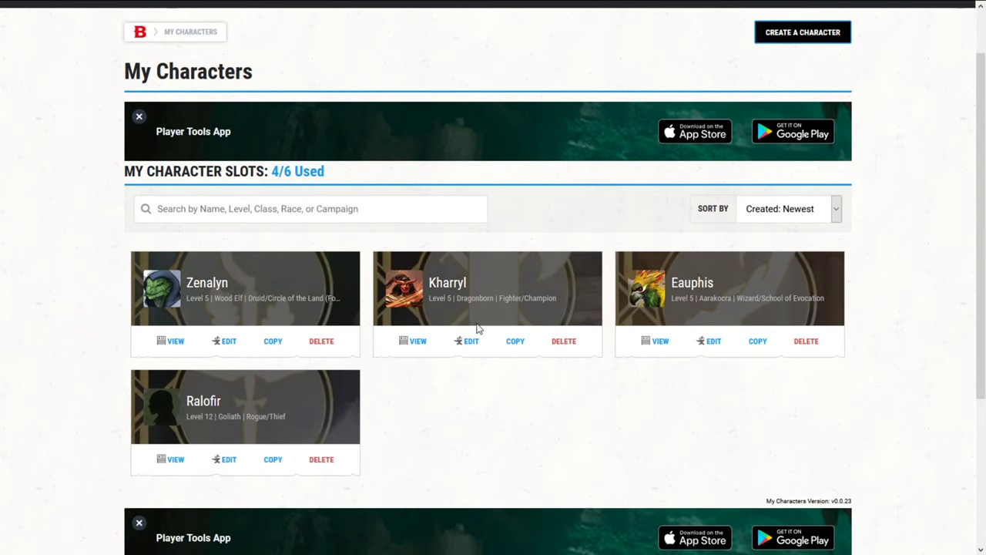
scroll(478, 331, up, 1)
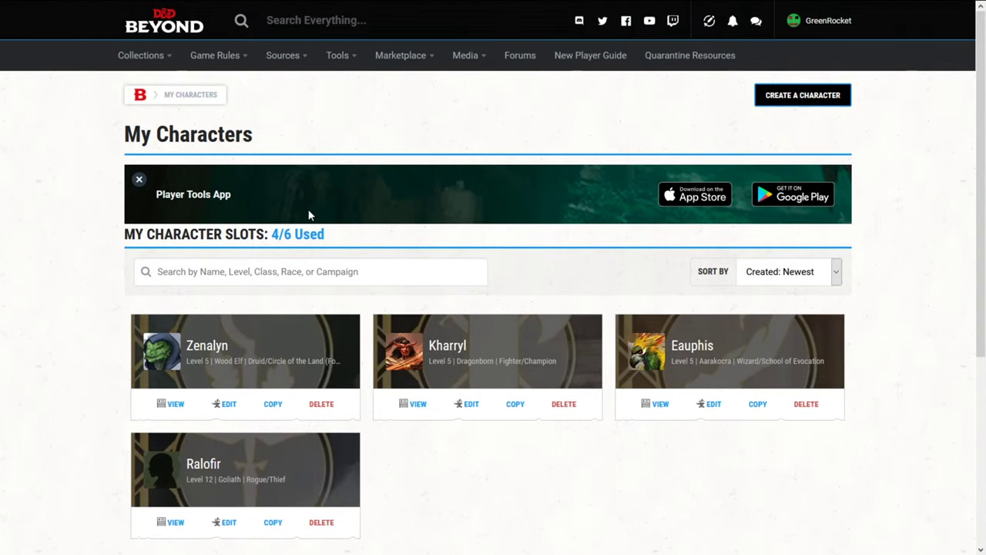
scroll(405, 218, down, 1)
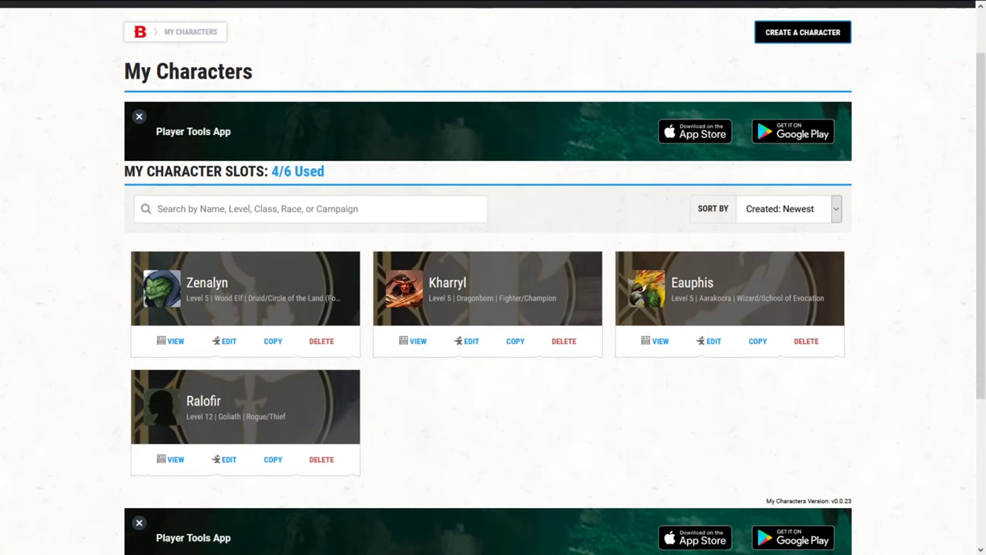
drag(146, 282, 933, 339)
click(933, 339)
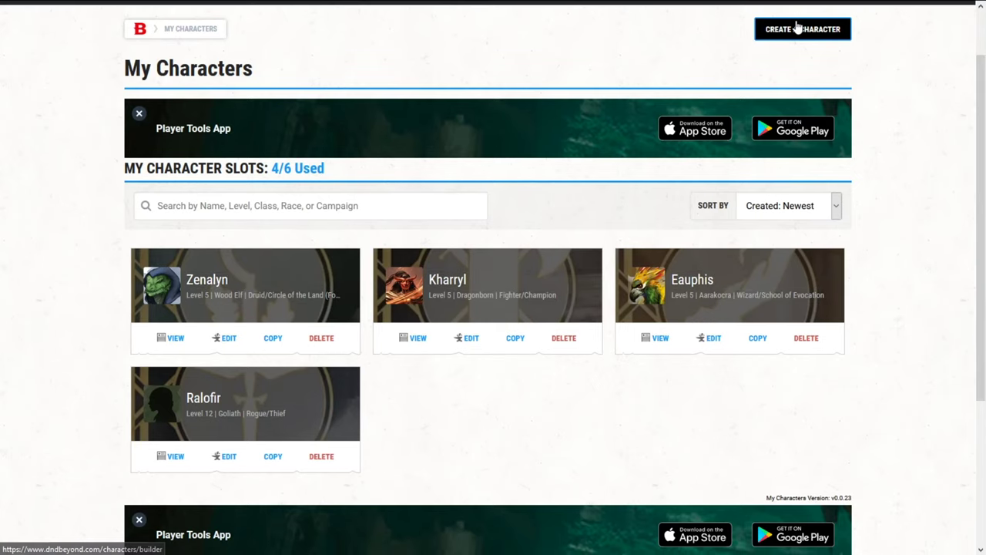
click(797, 28)
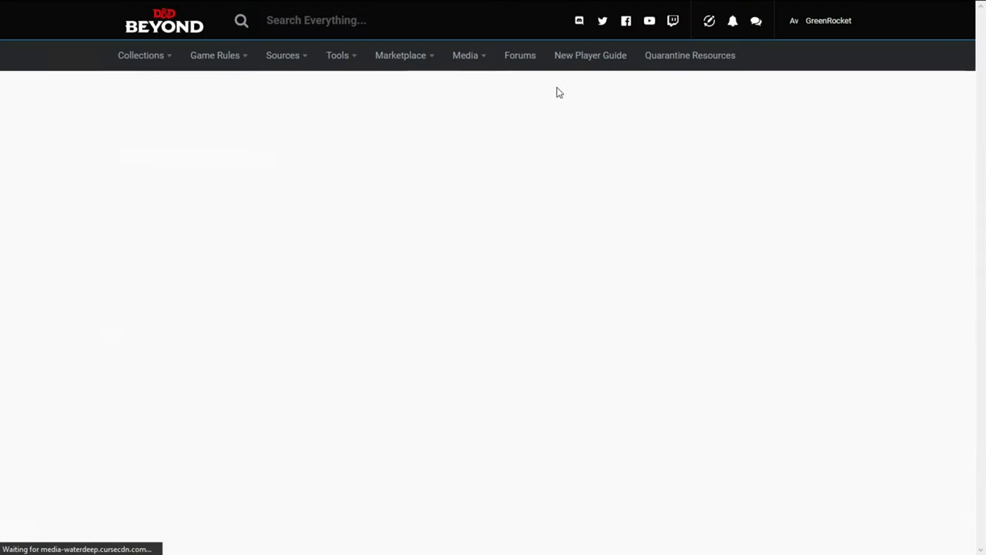
mouse_move(125, 57)
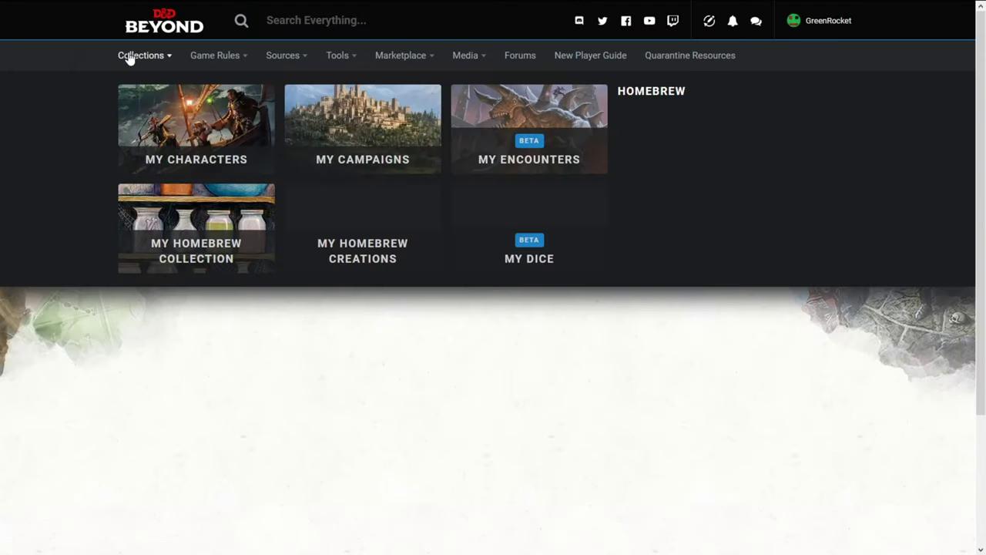
click(142, 117)
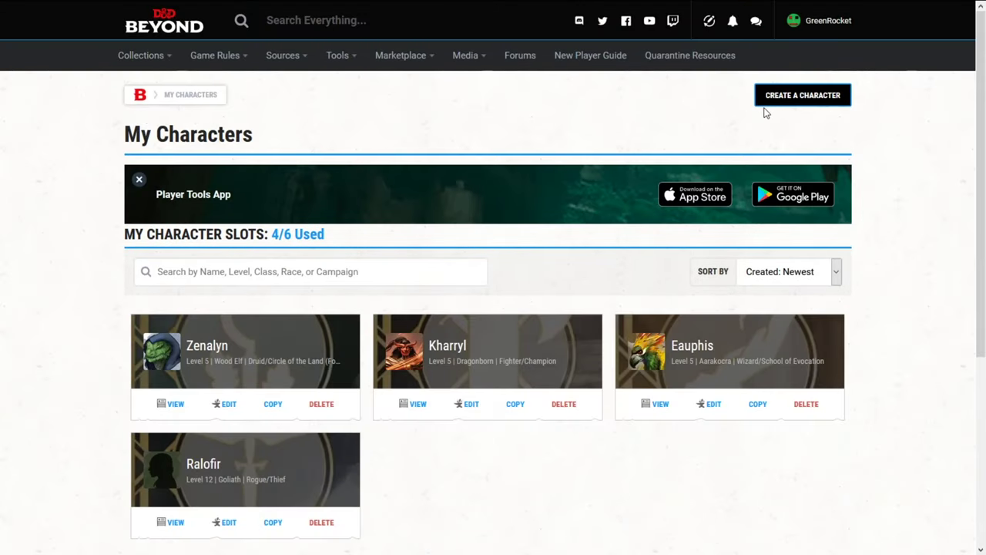
click(773, 110)
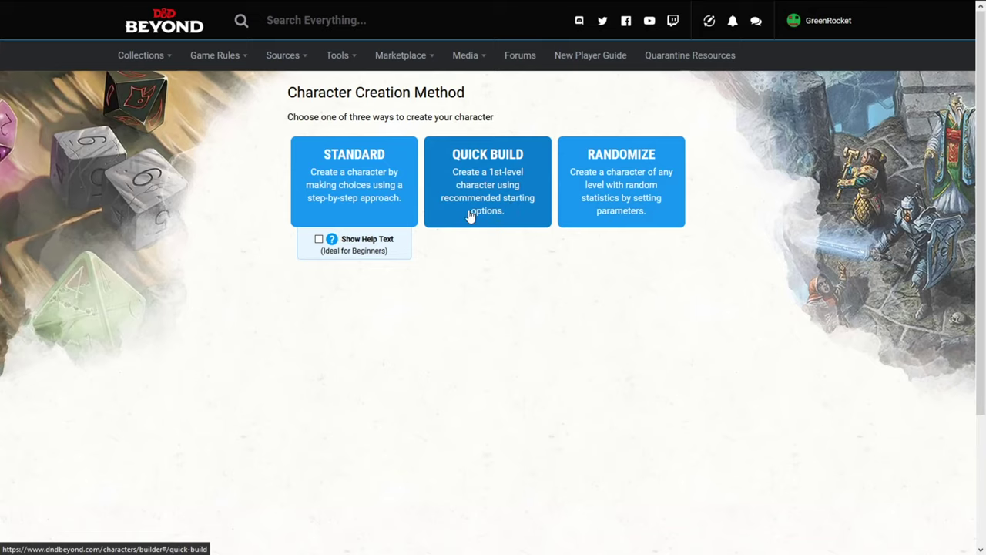
- Choose Standard creation, dropping Eberron and Magic: The Gathering sources and enabling homebrew and Critical Role
click(345, 201)
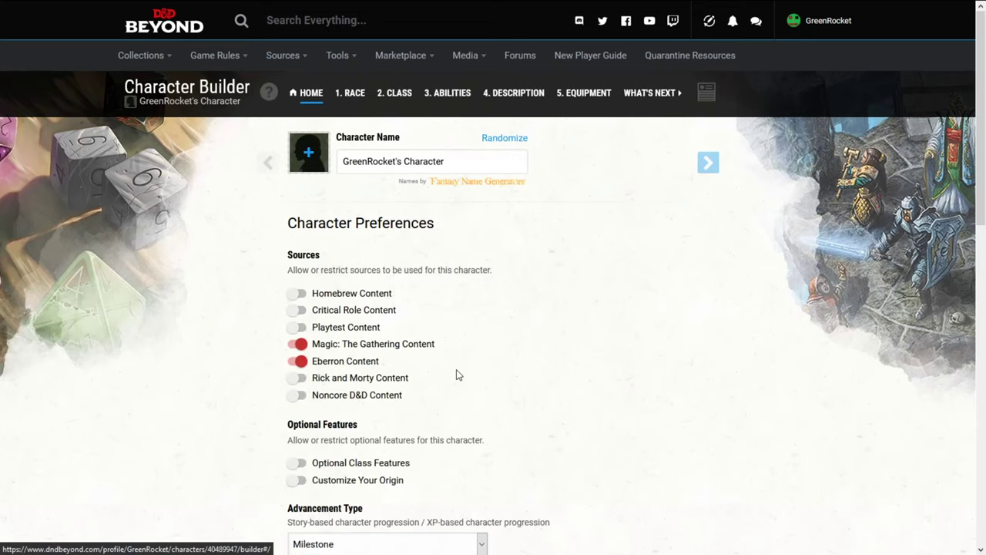
click(301, 362)
click(301, 345)
click(298, 293)
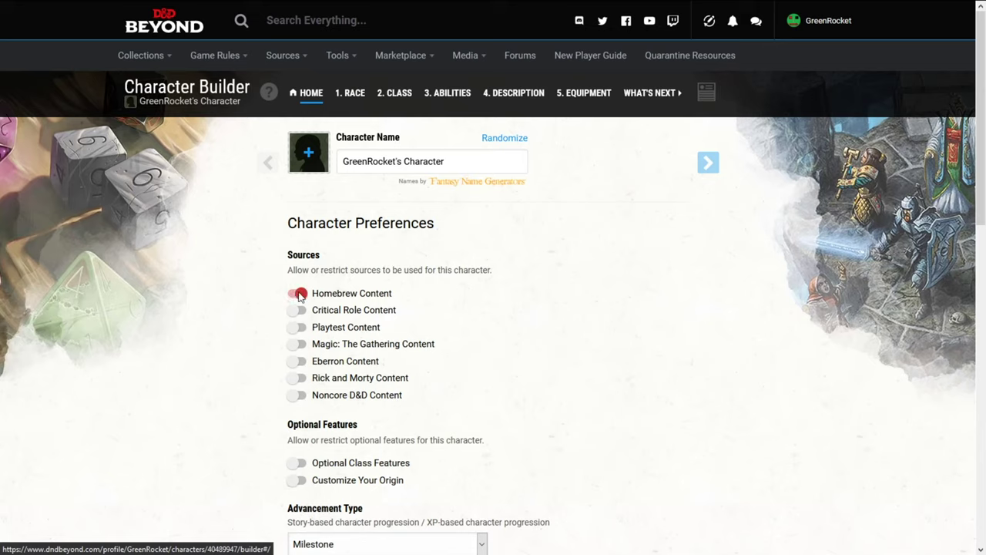
click(304, 312)
- Switch character advancement to XP and confirm the change
scroll(570, 372, down, 2)
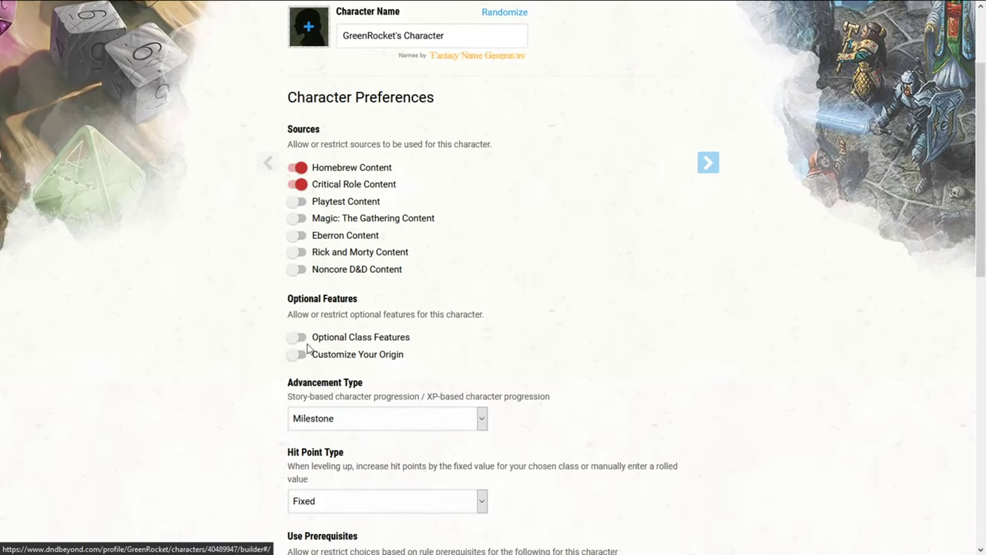
click(346, 423)
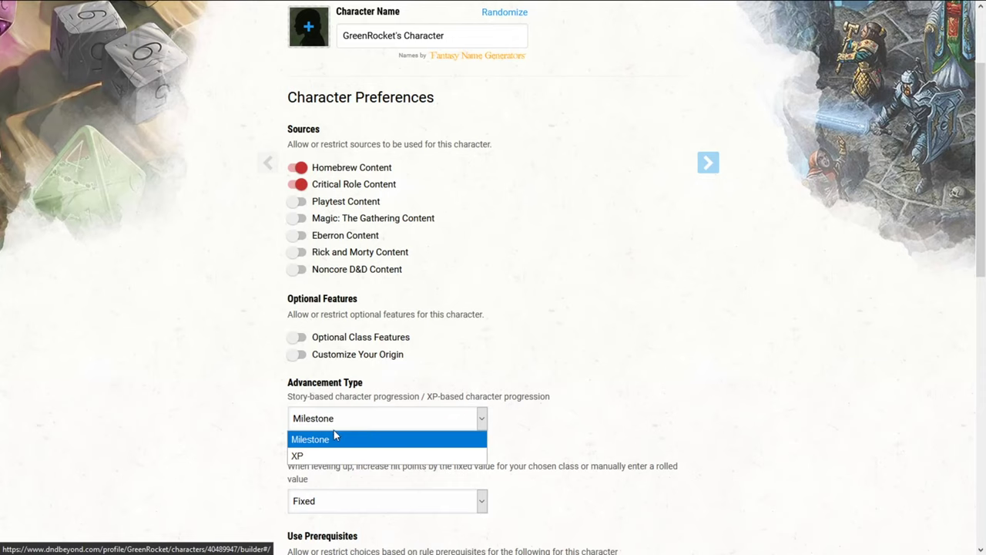
click(331, 455)
click(431, 342)
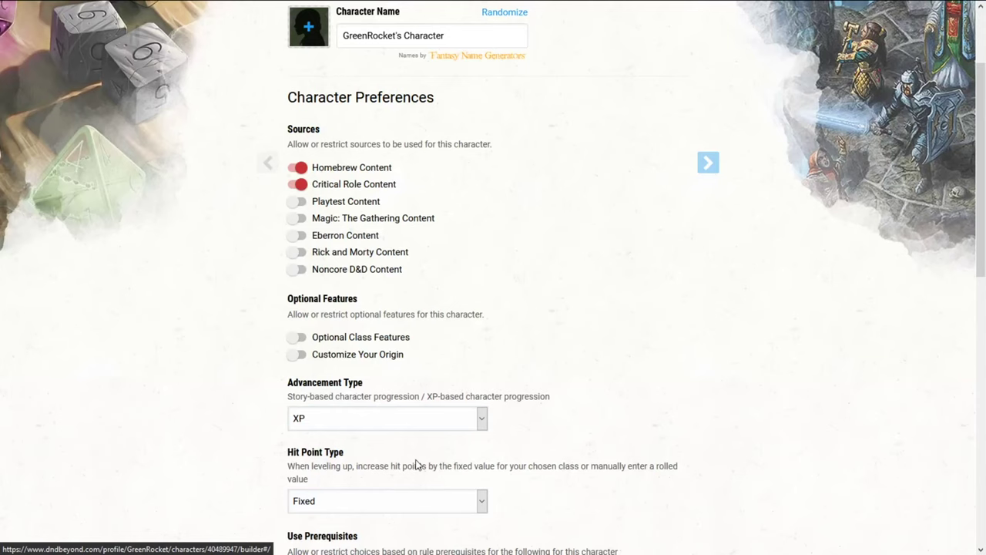
drag(366, 388, 321, 385)
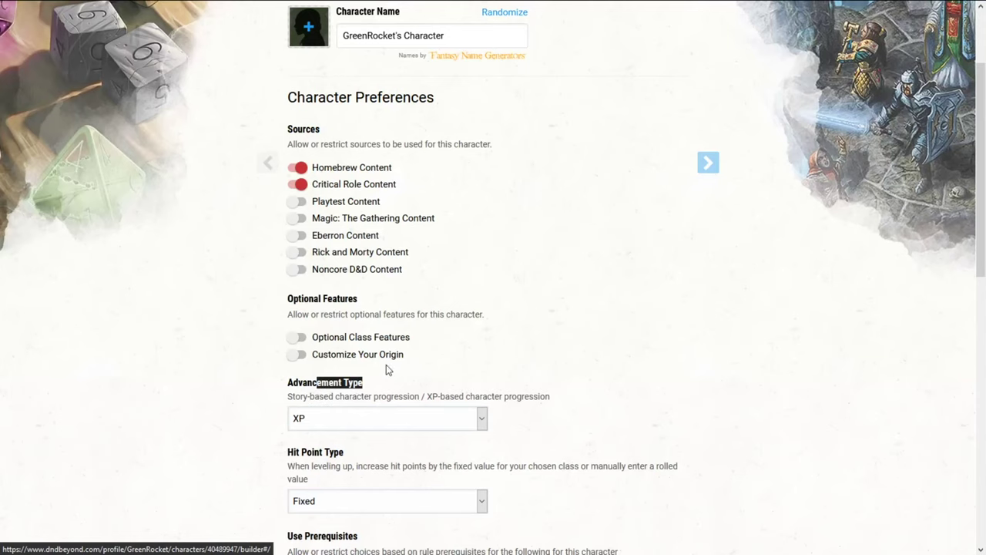
drag(422, 367, 289, 348)
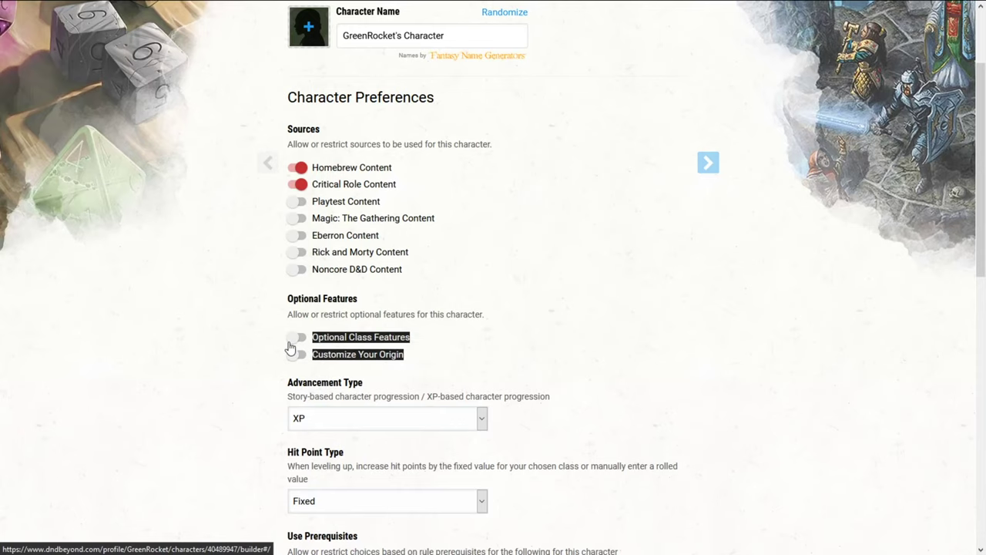
click(576, 372)
- Set hit points to Manual and confirm the change
scroll(443, 398, down, 1)
scroll(444, 398, down, 2)
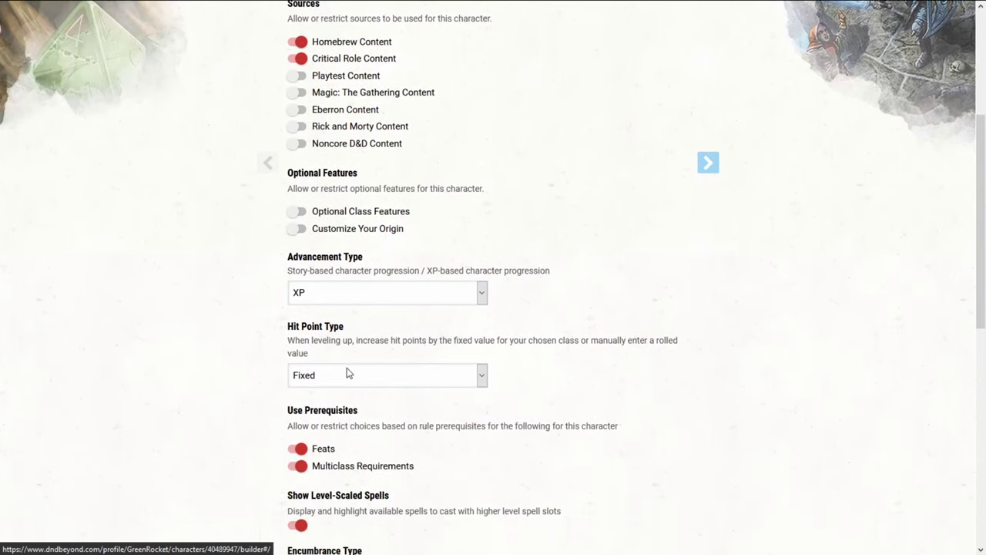
click(320, 381)
click(313, 414)
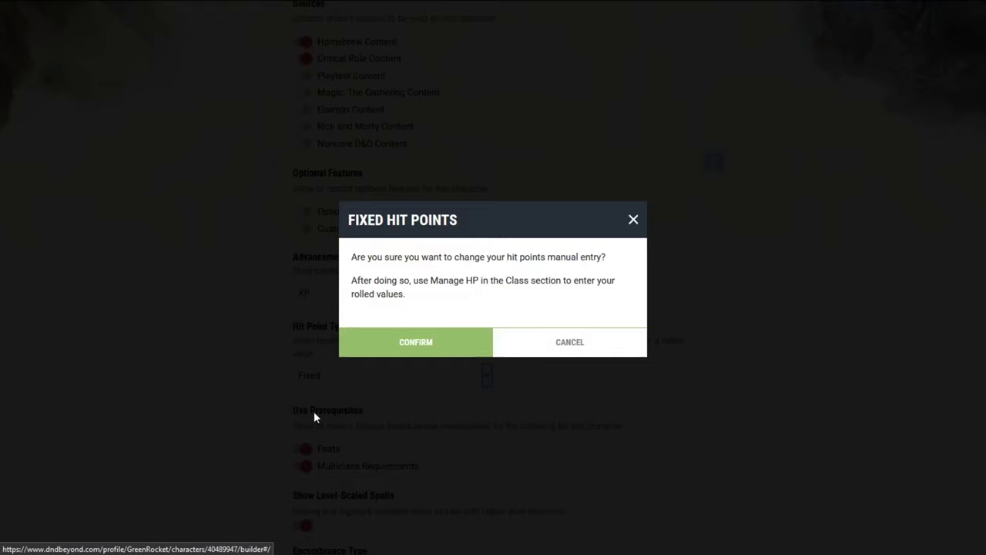
click(400, 348)
- Set encumbrance to No Encumbrance and turn on Ignore Coin Weight
scroll(326, 409, down, 2)
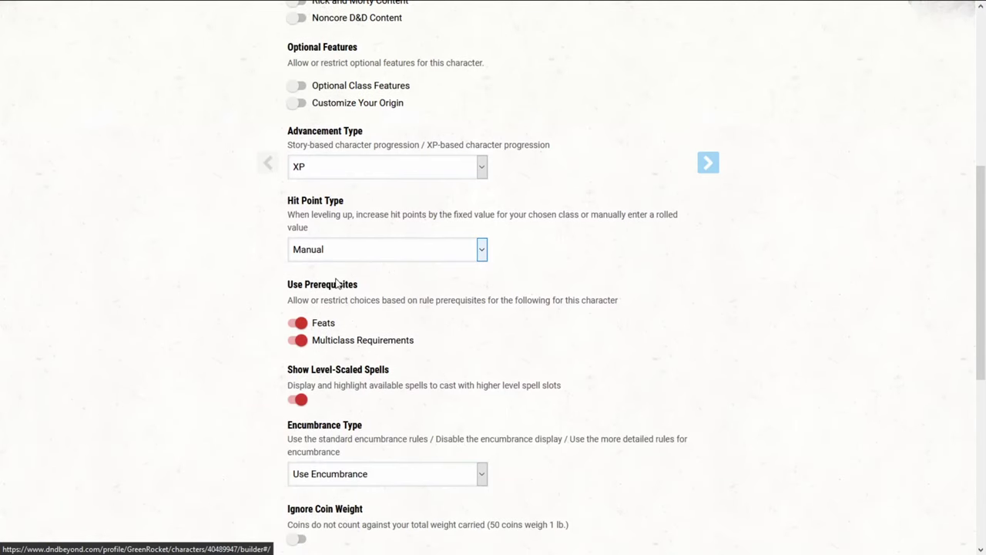
scroll(324, 440, down, 3)
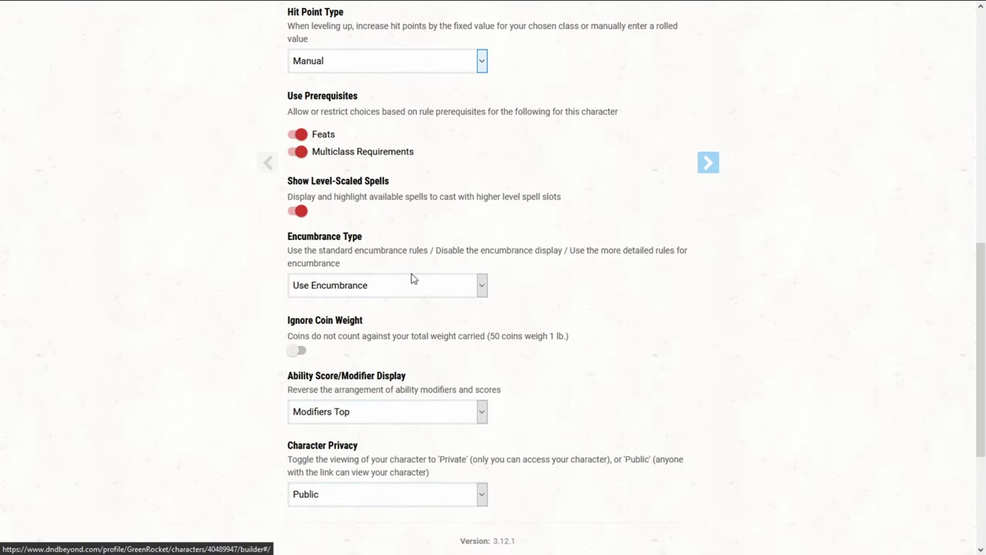
click(407, 282)
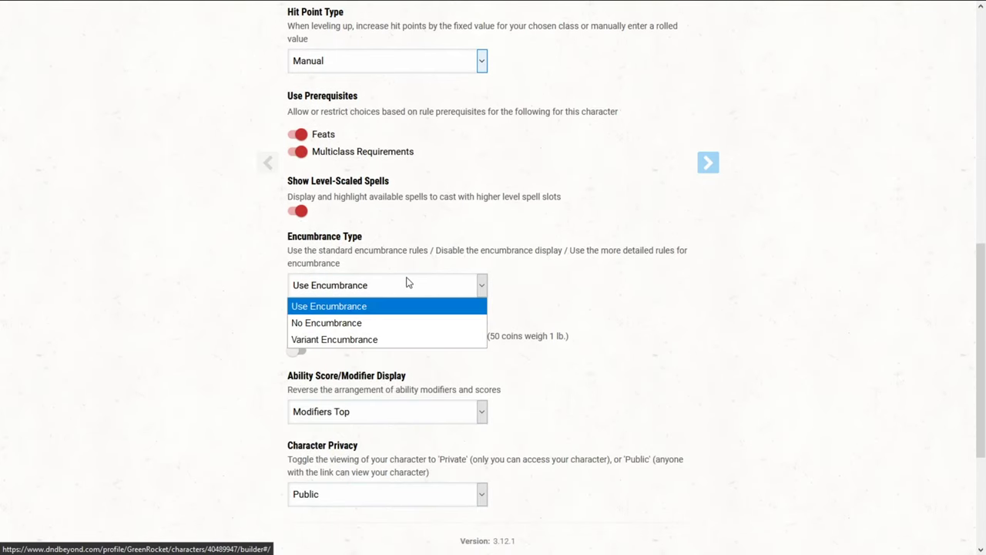
click(377, 324)
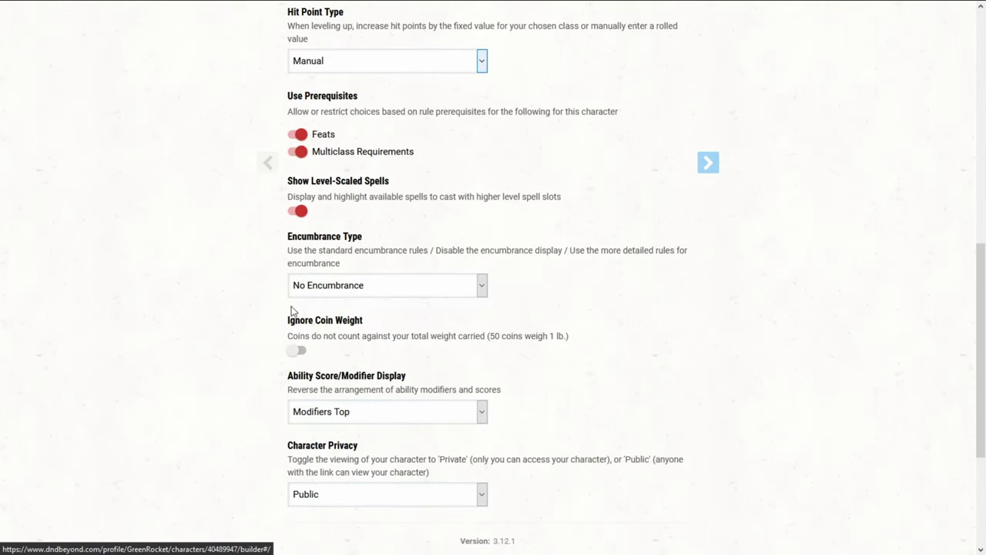
click(298, 350)
triple_click(370, 324)
click(371, 325)
scroll(389, 359, down, 1)
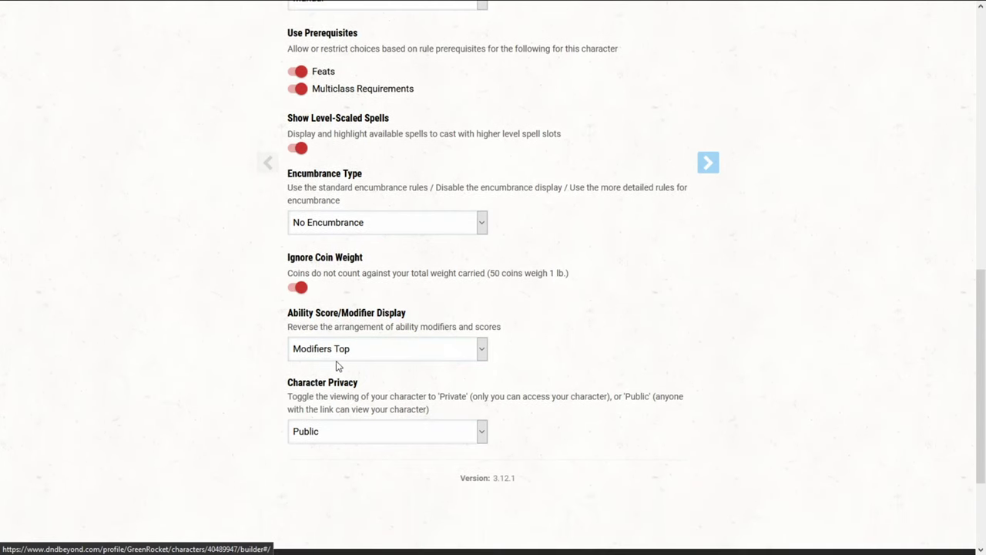
scroll(548, 328, up, 6)
scroll(680, 223, up, 2)
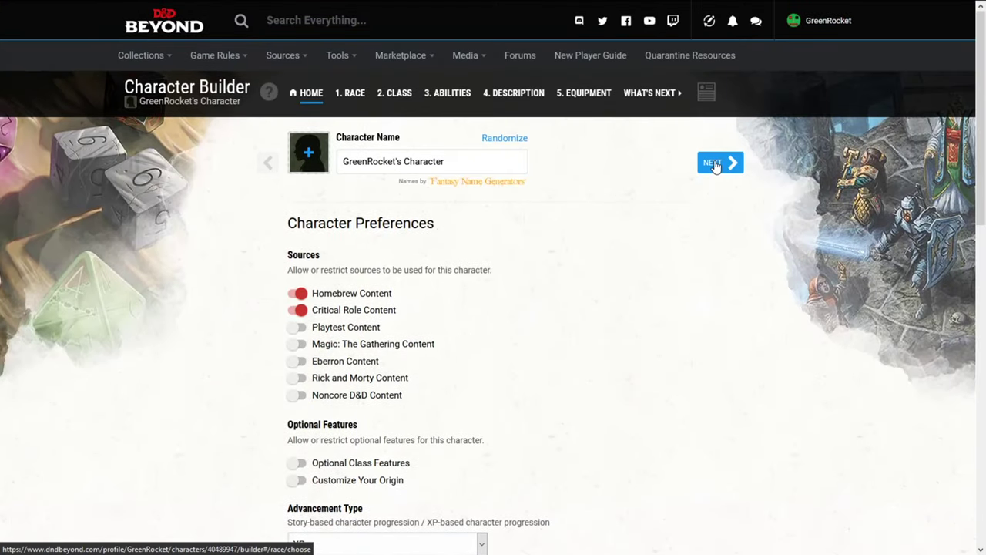
- Generate a random character name, then erase it to make room for a new name
click(504, 138)
drag(389, 182, 323, 179)
click(370, 171)
drag(380, 163, 320, 179)
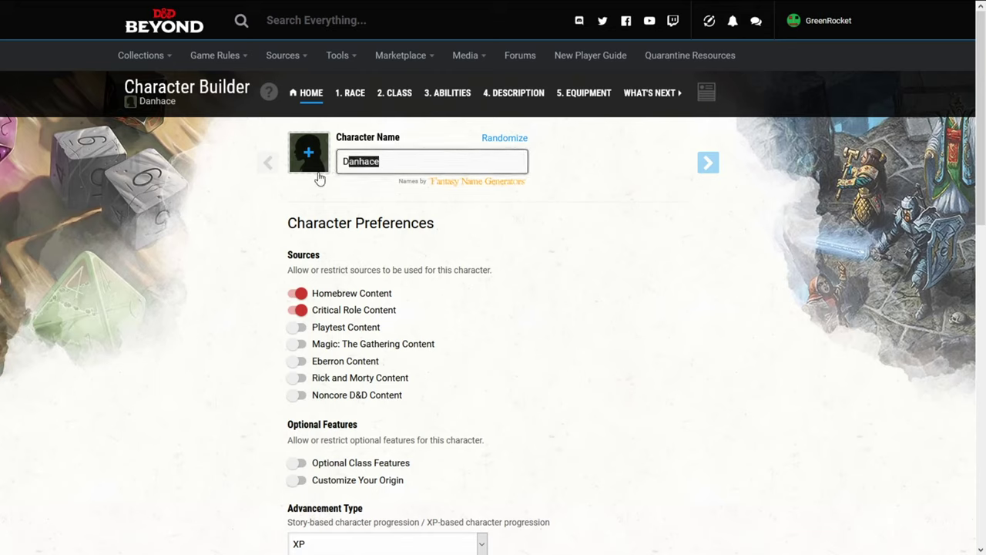
key(BackSpace)
key(BackSpace)
- Go to the race step and read the Aarakocra traits, closing it without choosing
click(715, 162)
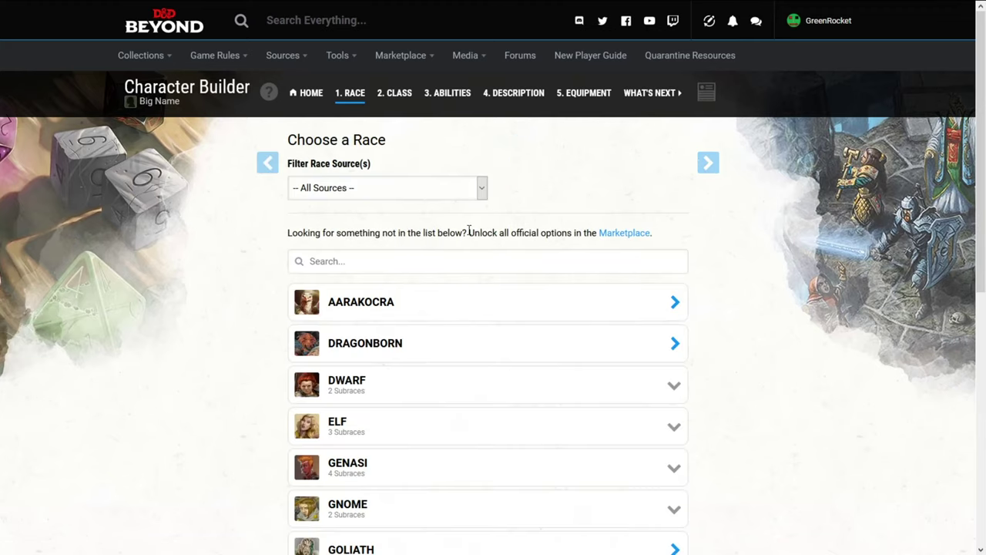
scroll(473, 227, down, 3)
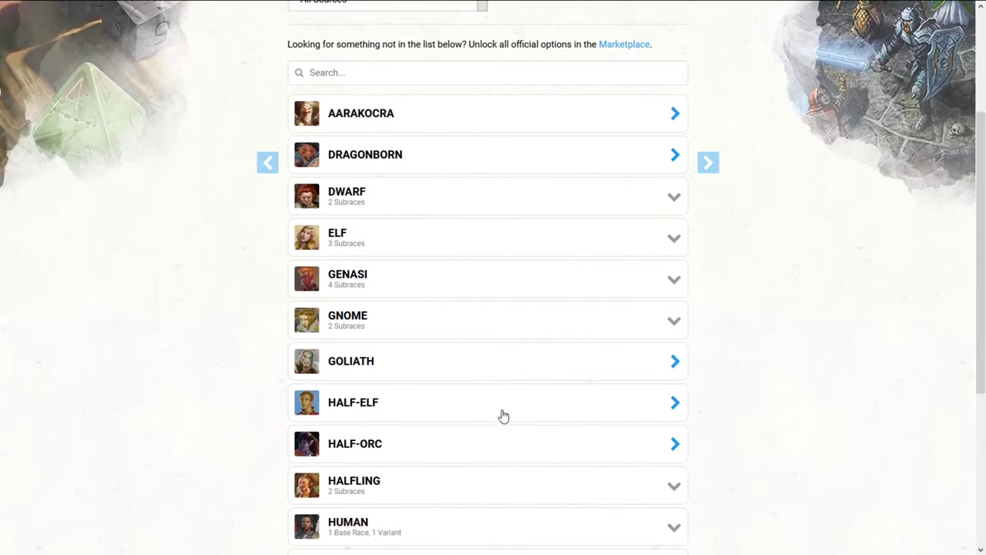
click(439, 132)
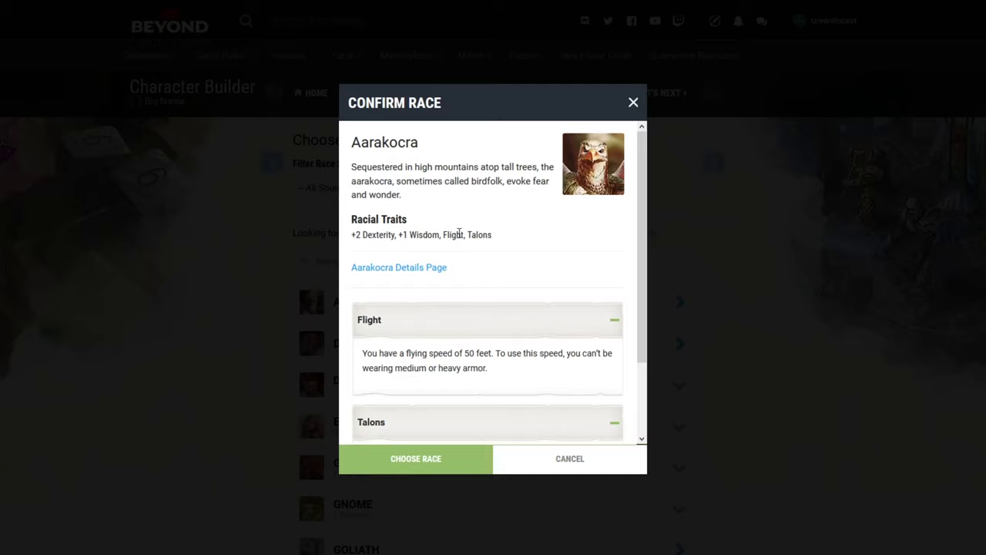
drag(444, 234, 512, 236)
click(512, 237)
drag(438, 234, 351, 234)
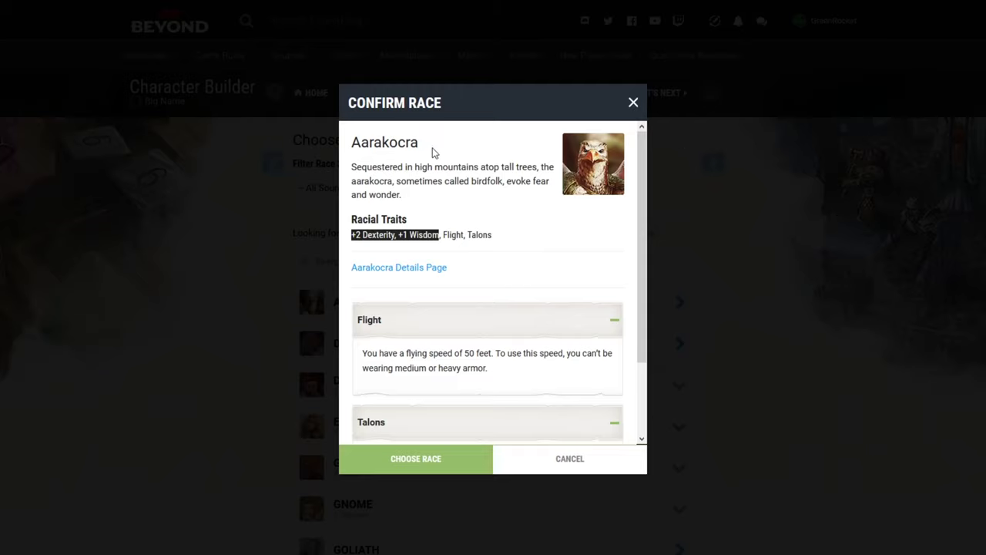
click(633, 102)
- Review the Dragonborn ability bonuses and traits, then choose Dragonborn as the race
scroll(460, 255, down, 1)
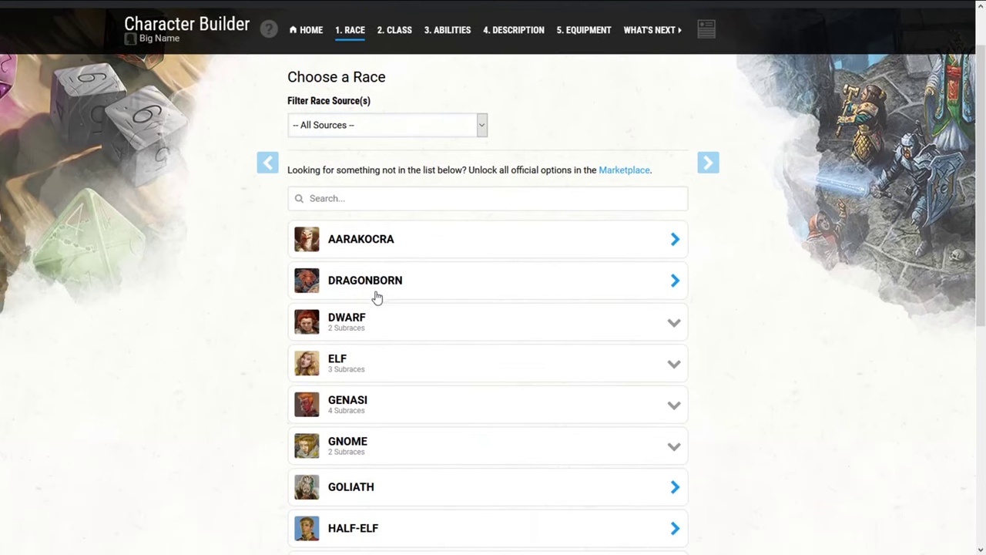
scroll(389, 362, down, 2)
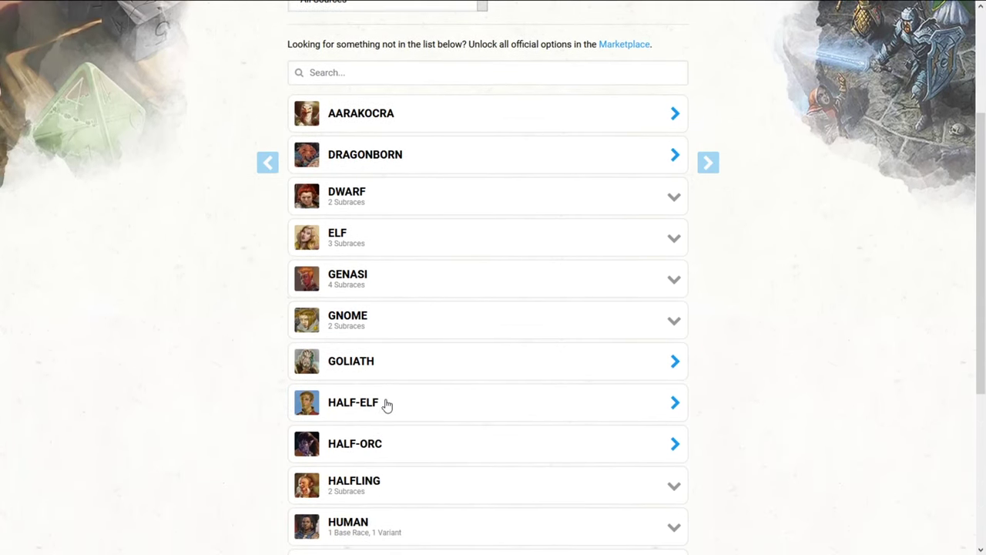
click(351, 156)
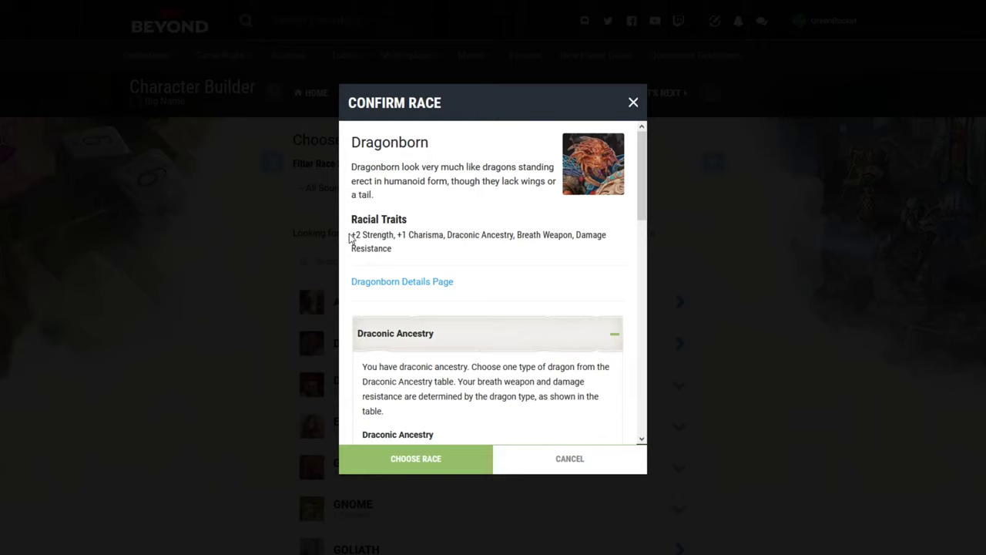
drag(350, 237, 576, 235)
drag(583, 234, 614, 262)
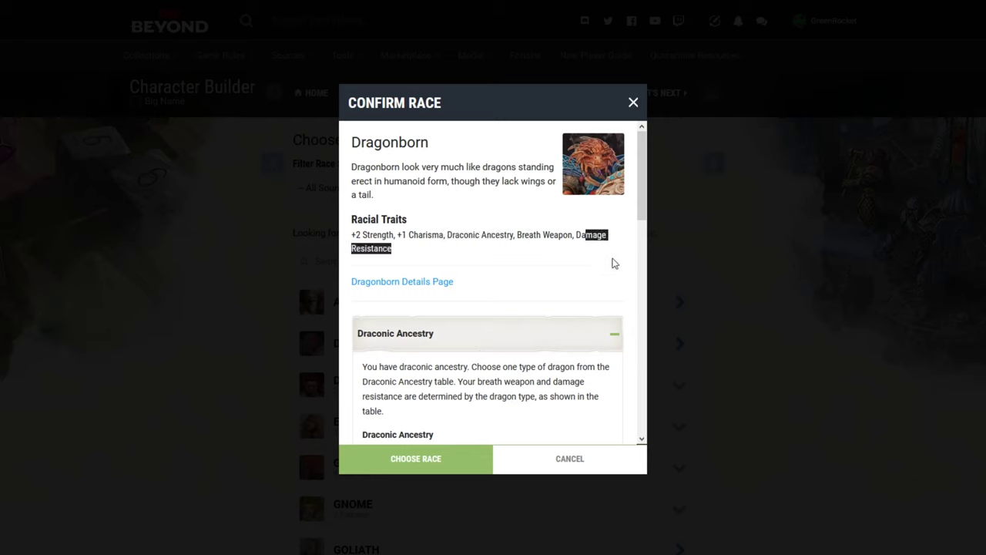
click(608, 270)
click(473, 466)
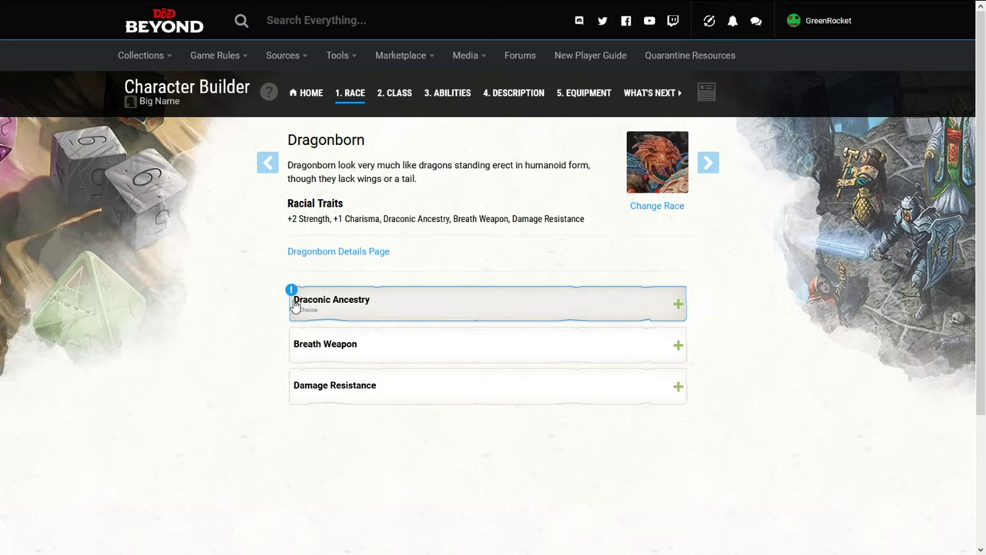
- Choose Green Dragon (Poison) as the Draconic Ancestry and continue to the class step
click(323, 306)
scroll(331, 306, down, 2)
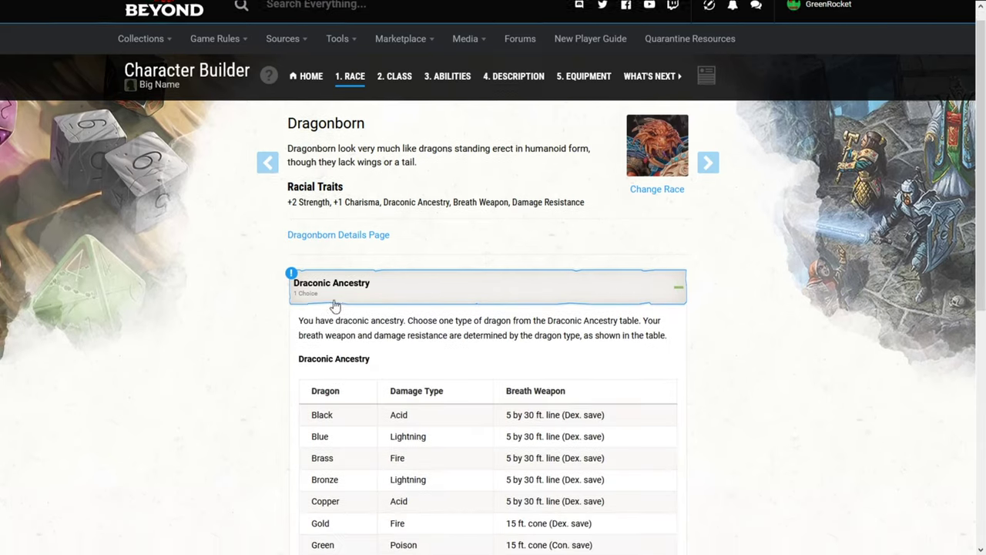
scroll(493, 419, down, 2)
click(423, 411)
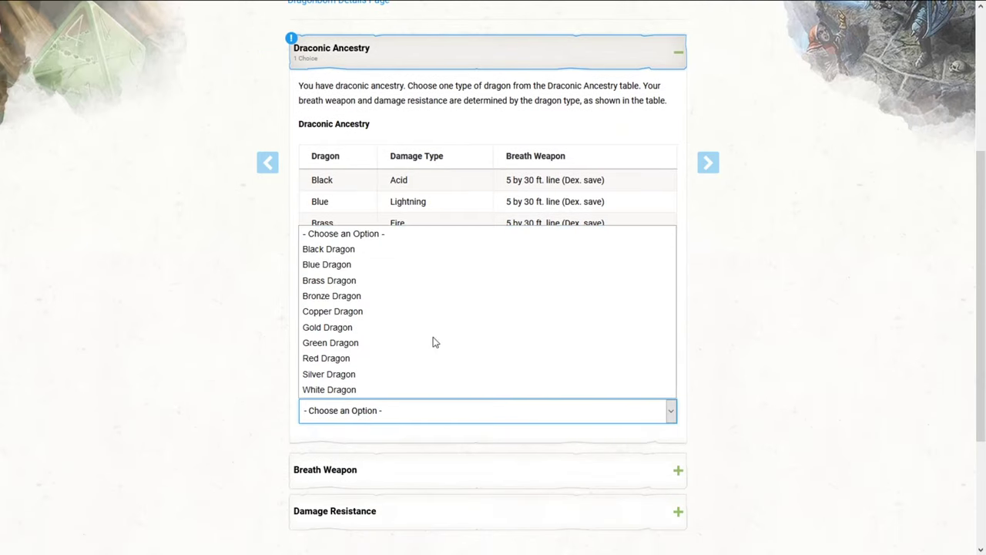
click(386, 344)
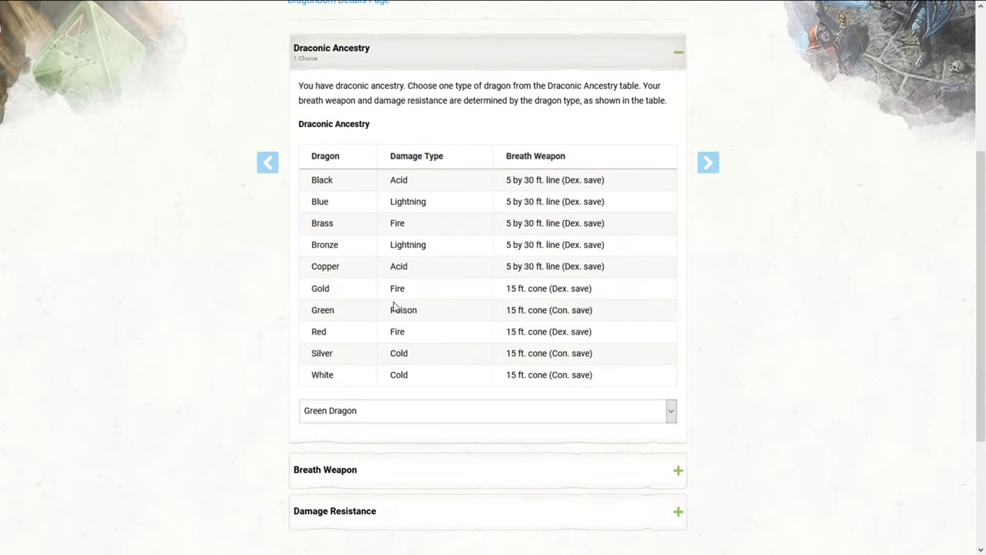
drag(402, 288, 437, 306)
click(487, 298)
scroll(586, 223, up, 4)
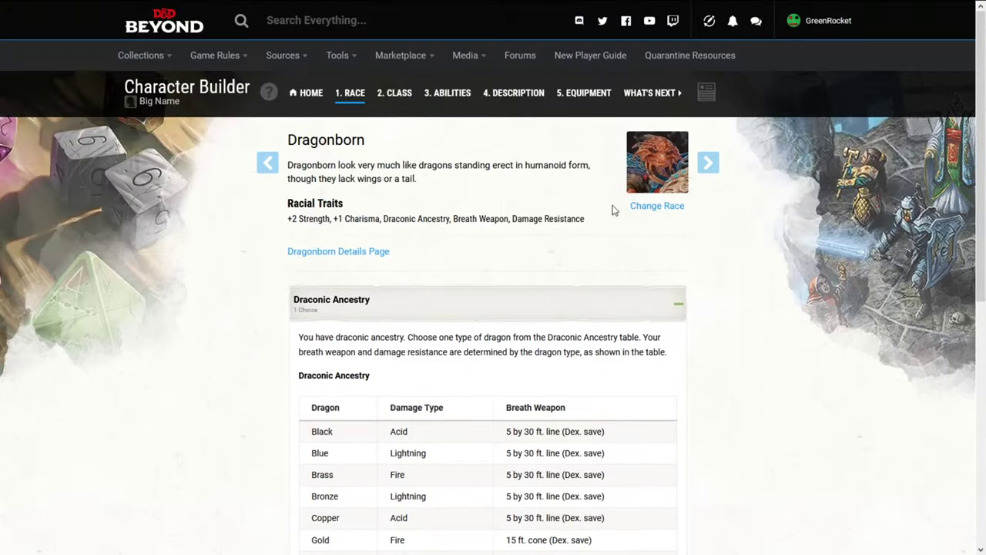
click(708, 162)
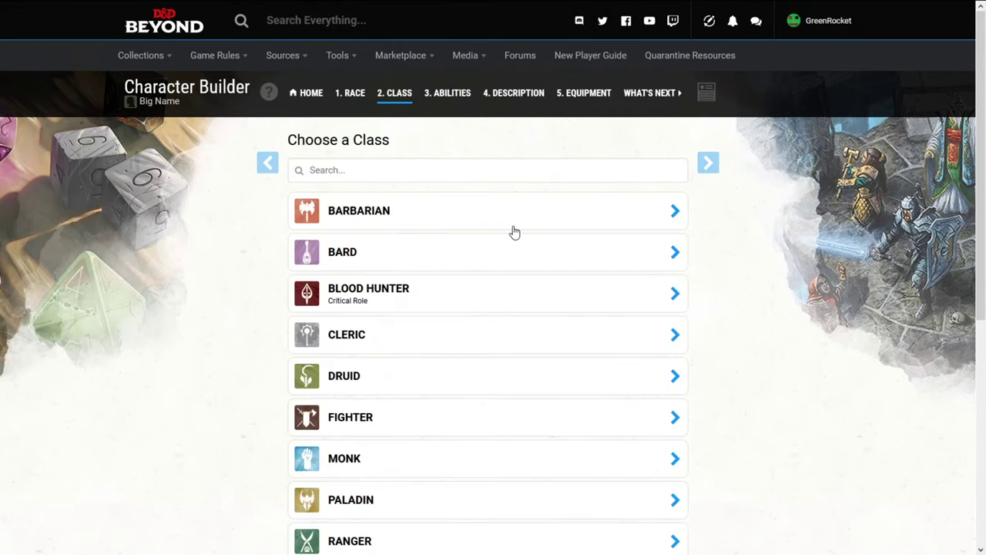
- Browse the class list and open the Rogue preview showing d8 Hit Die and Dexterity
scroll(509, 223, down, 3)
scroll(409, 187, up, 1)
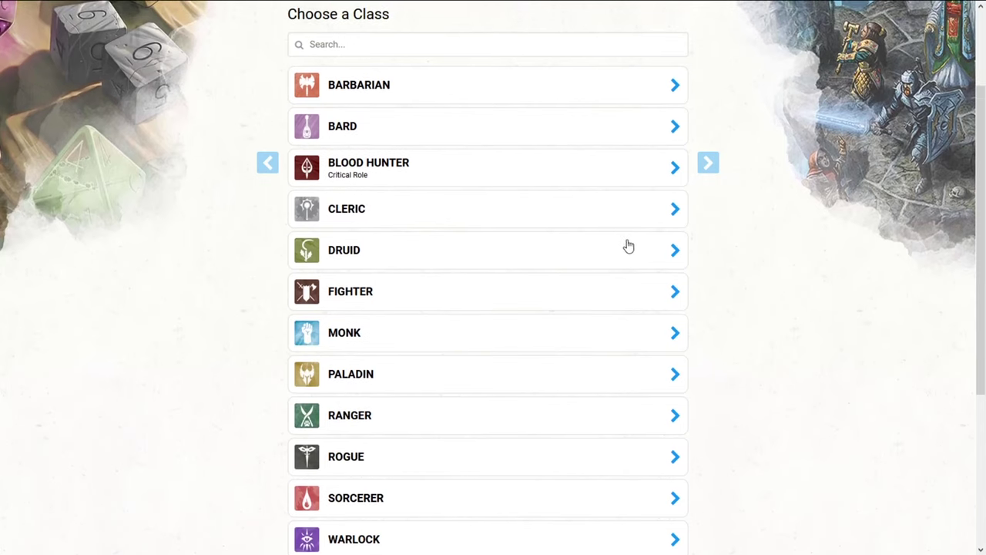
scroll(629, 245, down, 3)
scroll(609, 249, up, 2)
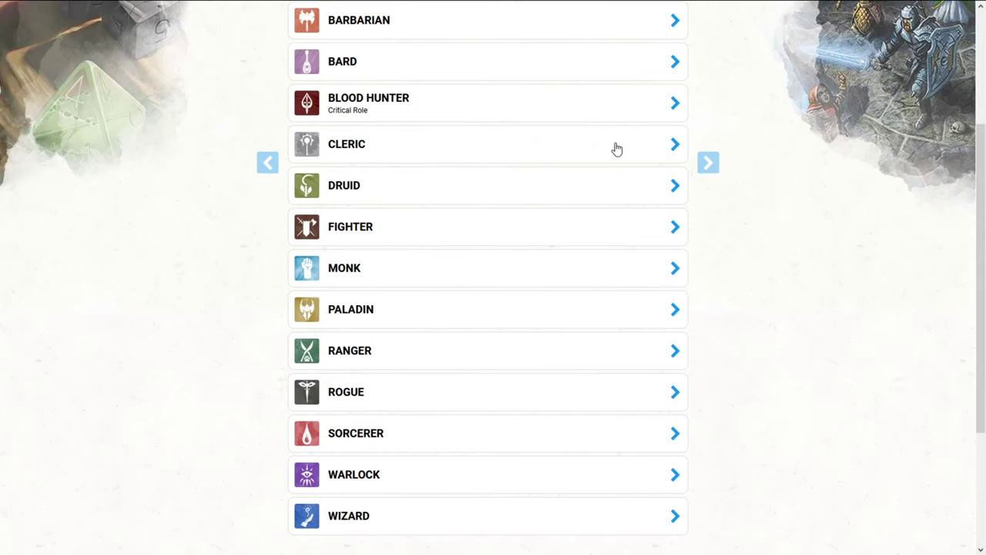
scroll(645, 165, up, 1)
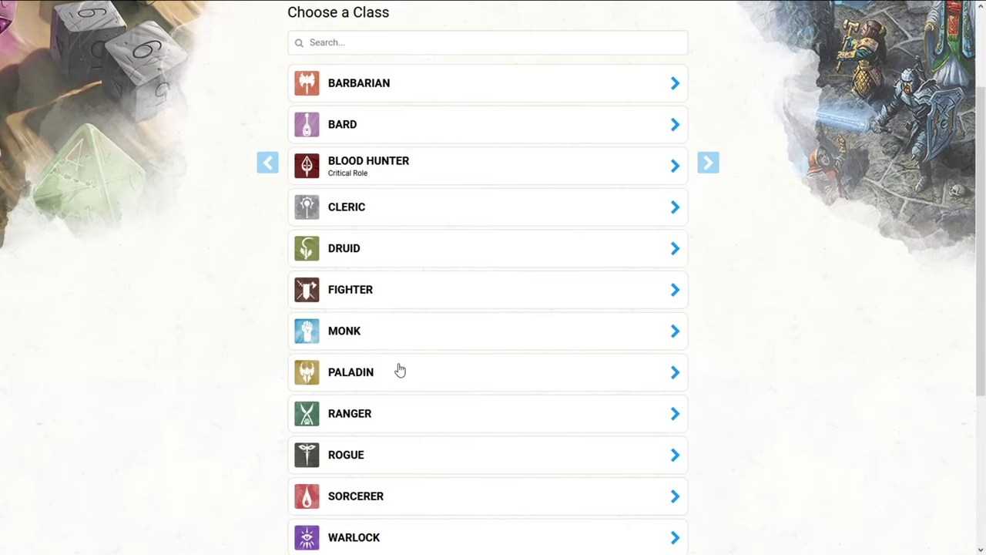
scroll(370, 307, down, 2)
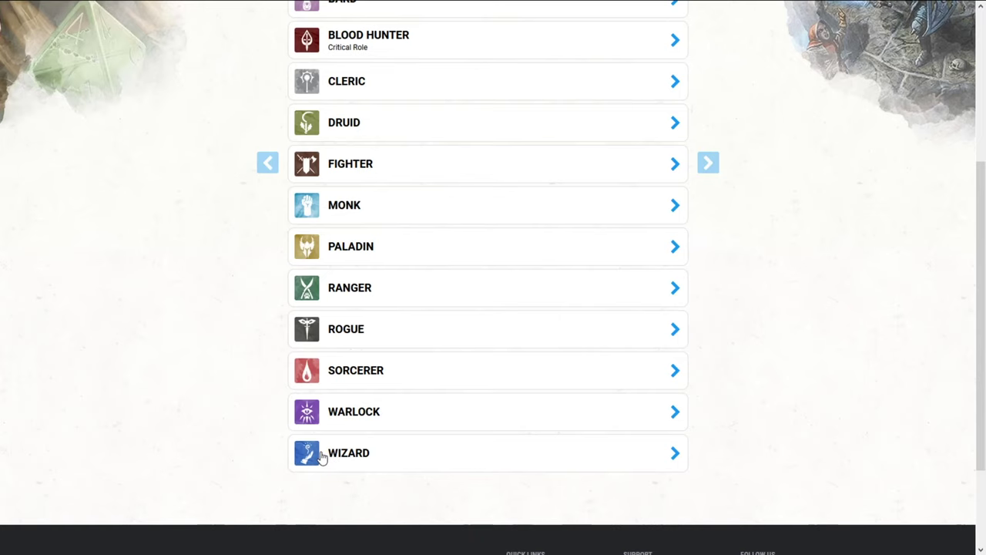
scroll(322, 456, up, 2)
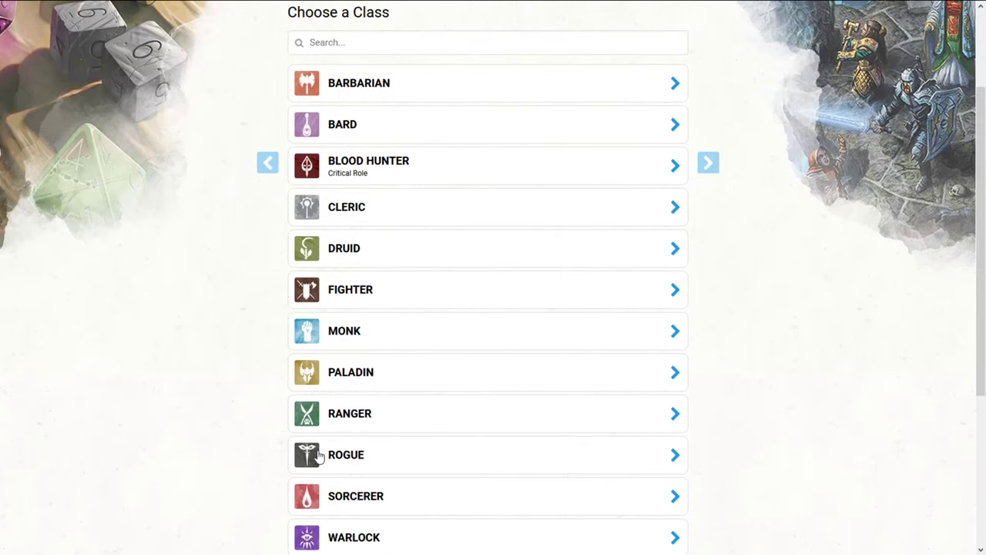
click(341, 453)
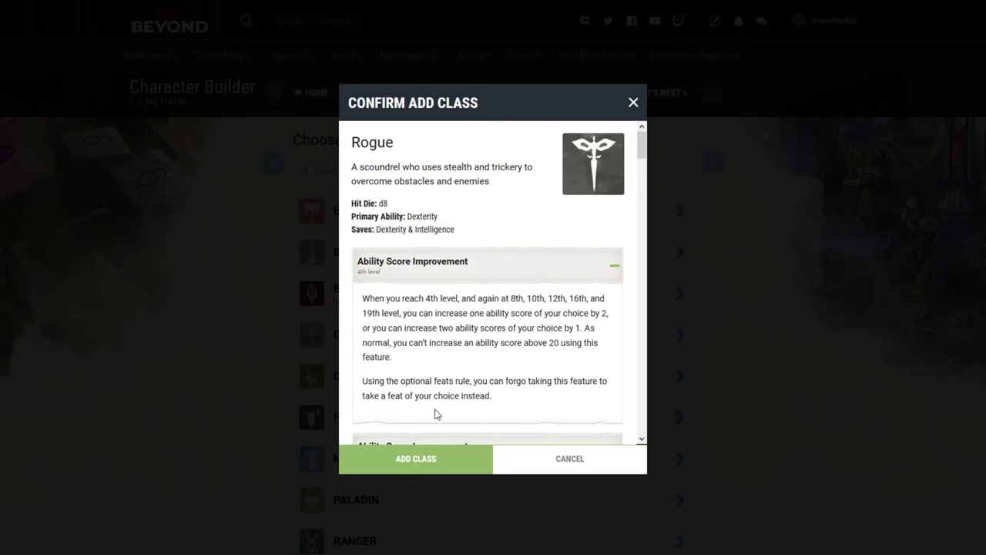
- Confirm Rogue as the level 1 class, giving 12 max hit points and 1d8 hit dice
click(467, 455)
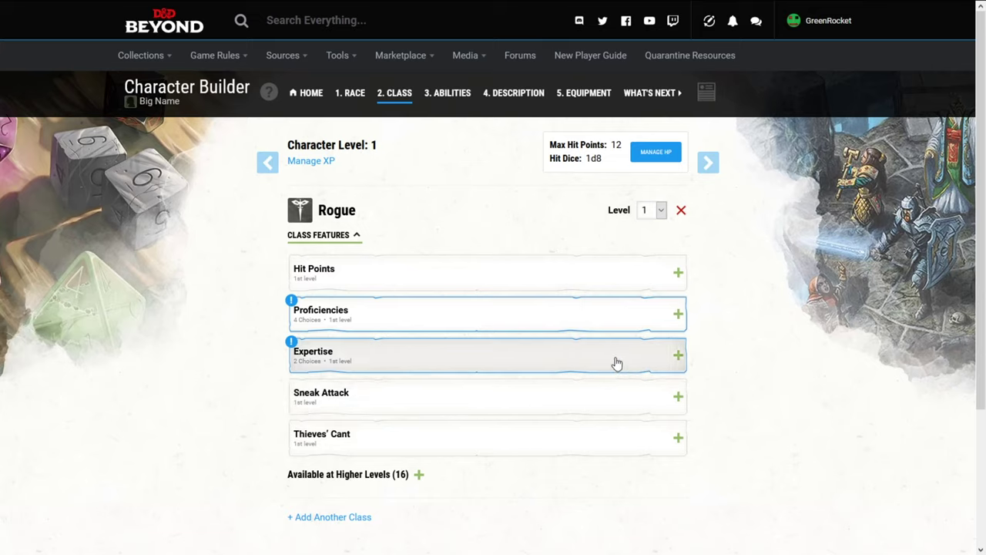
- Pick Sleight of Hand, Stealth, Deception and Perception as the four Rogue skill proficiencies
click(352, 314)
scroll(363, 343, down, 1)
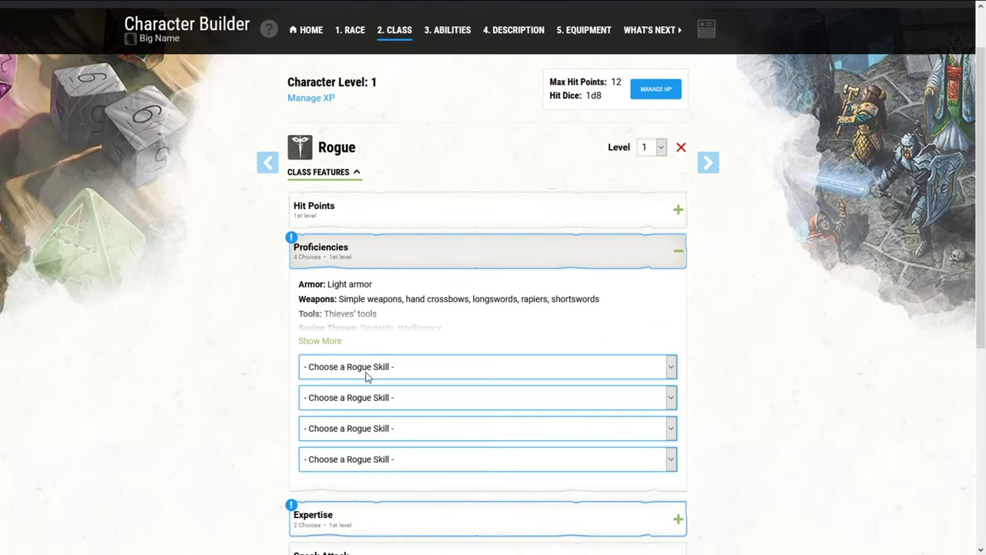
click(392, 367)
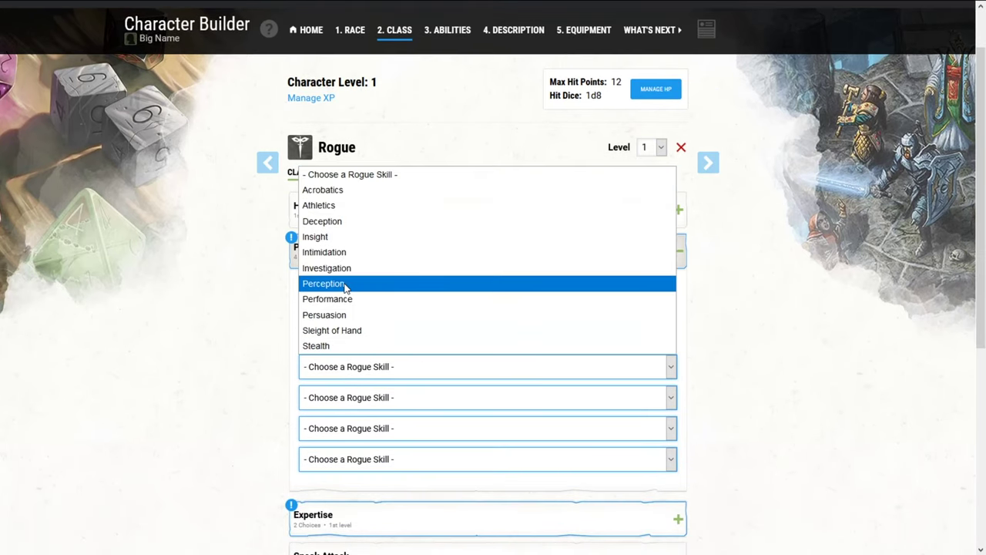
click(332, 337)
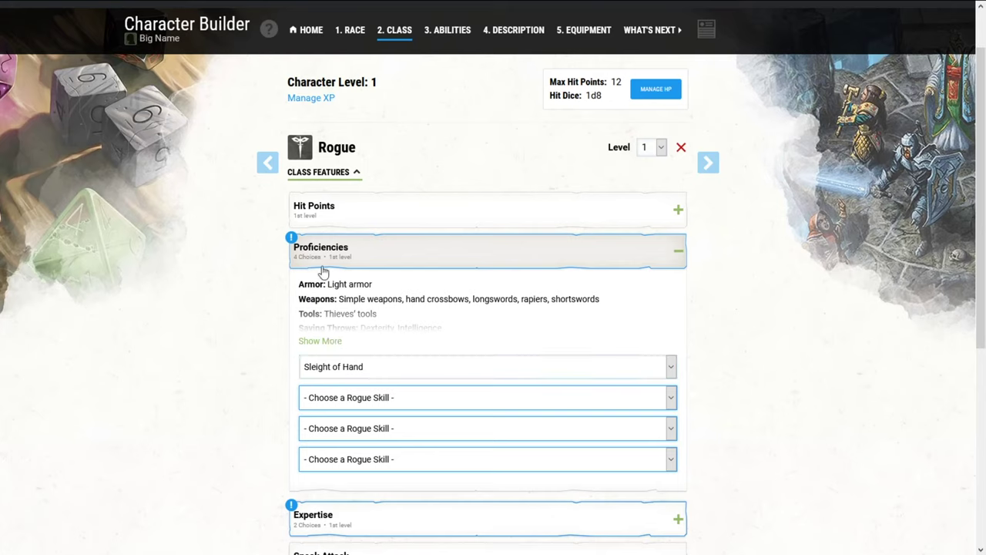
click(332, 396)
click(312, 376)
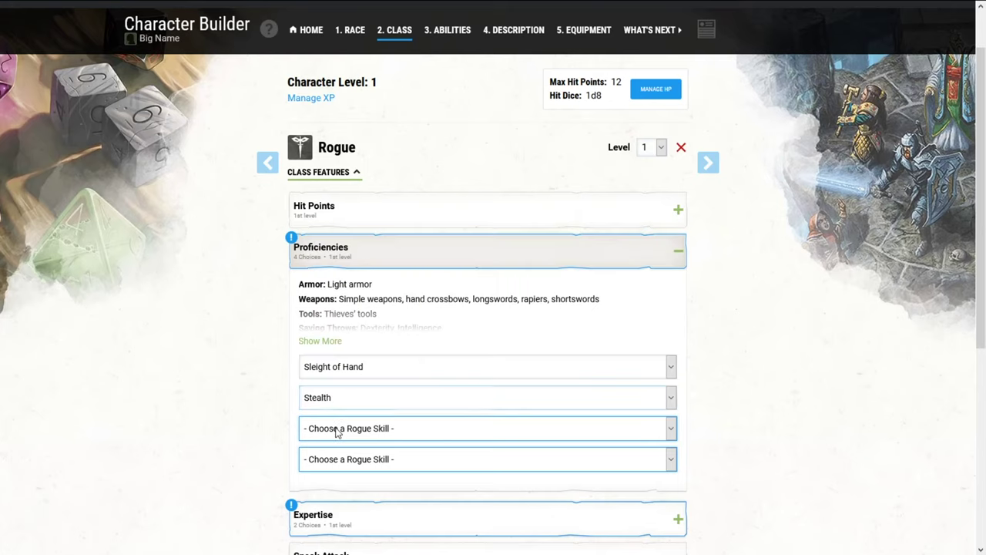
click(335, 429)
click(325, 313)
click(343, 459)
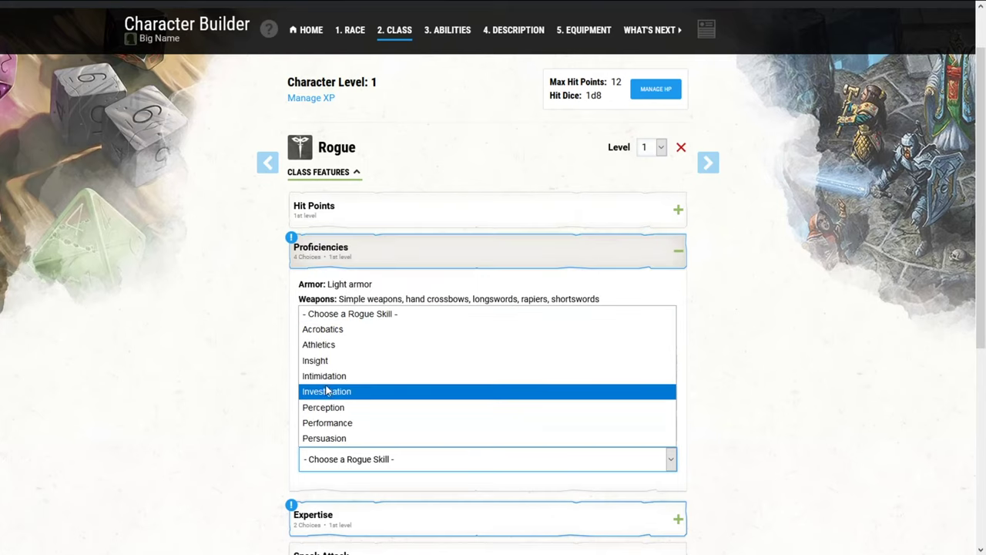
click(325, 408)
scroll(458, 409, down, 2)
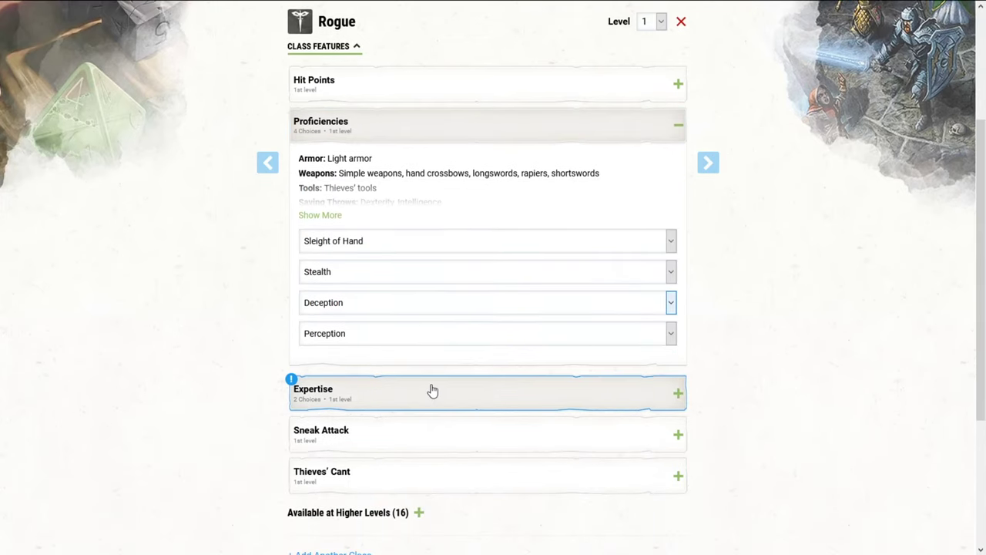
click(431, 390)
scroll(478, 362, down, 1)
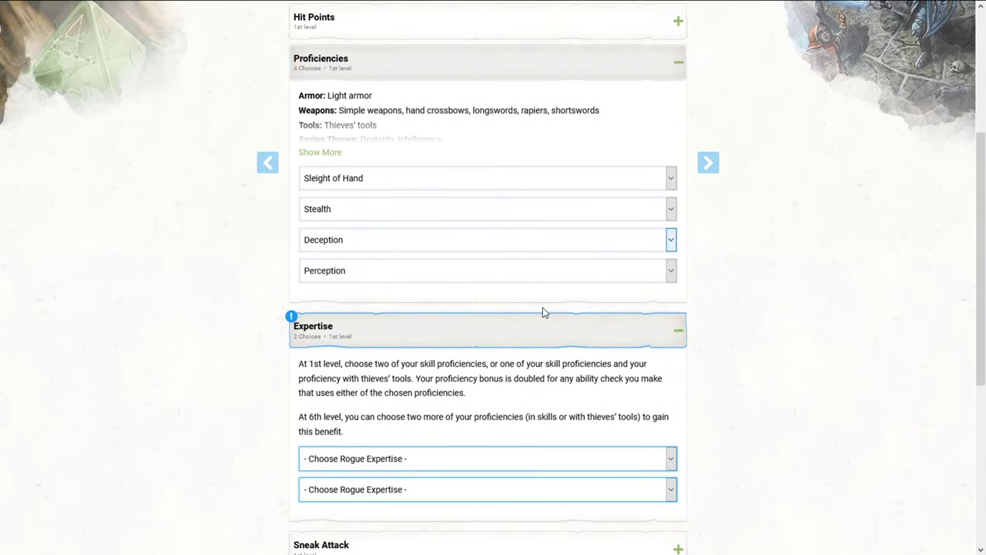
- Set the two Rogue Expertise choices to Thieves' Tools and Deception
click(471, 462)
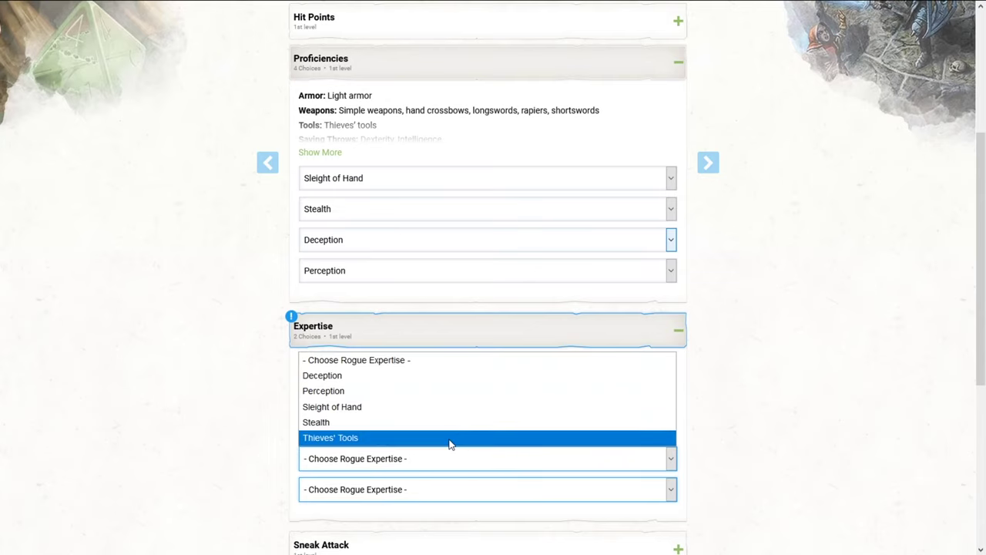
click(452, 439)
click(421, 482)
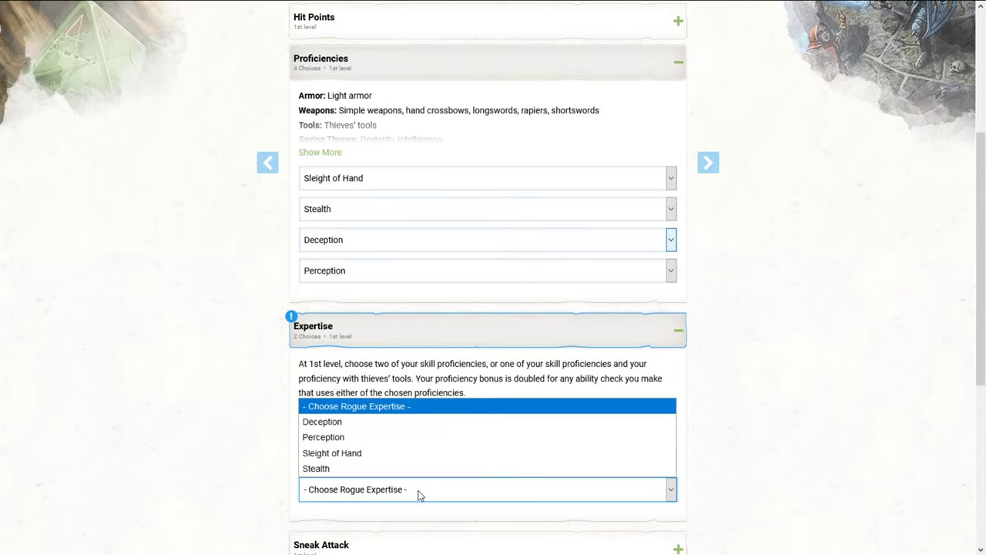
click(366, 429)
scroll(369, 416, down, 3)
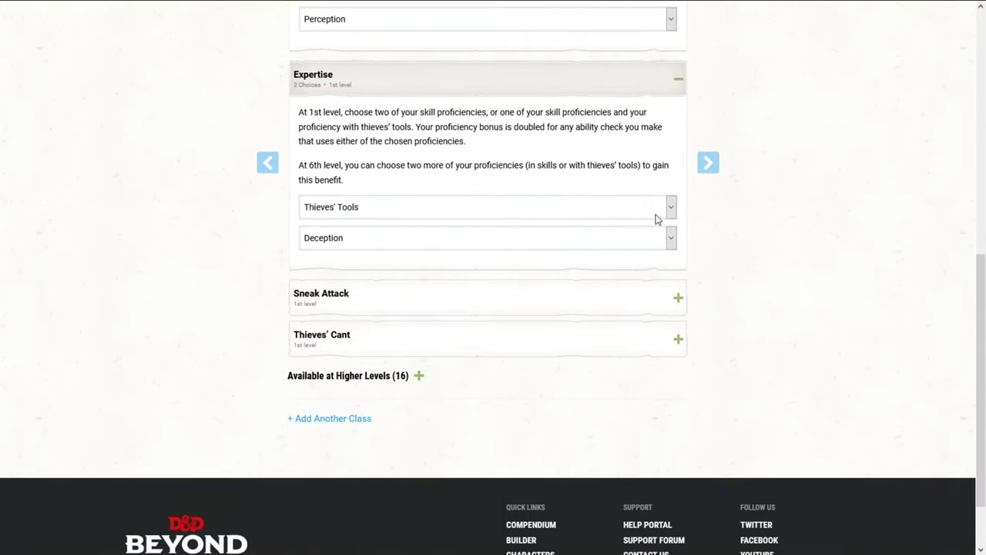
scroll(655, 219, up, 6)
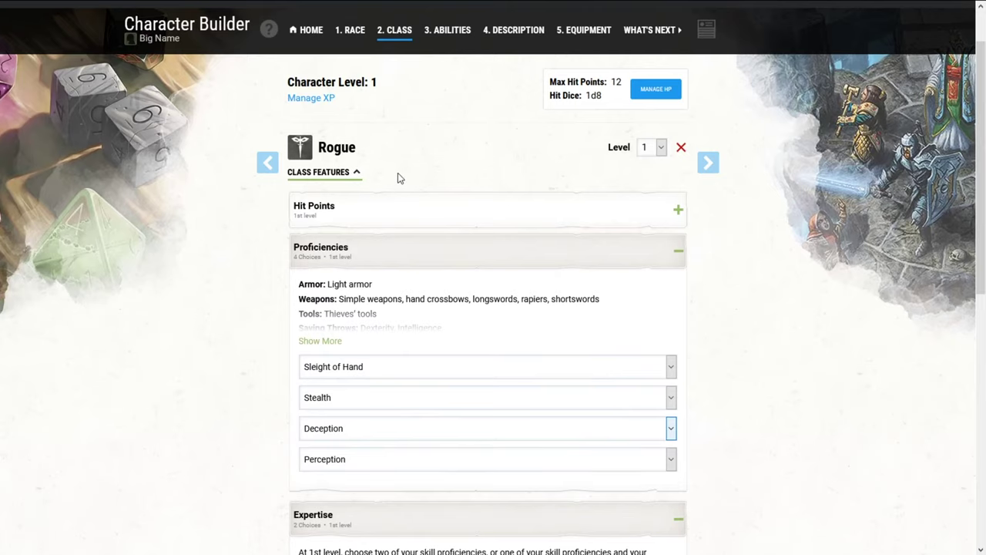
- Step back to race and return to class, then start and cancel adding a second class
click(275, 174)
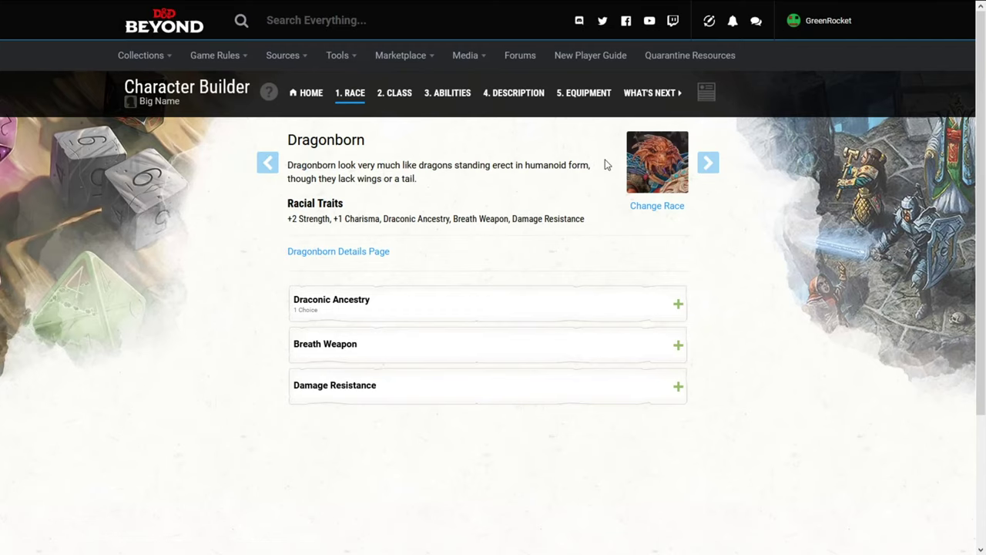
click(703, 163)
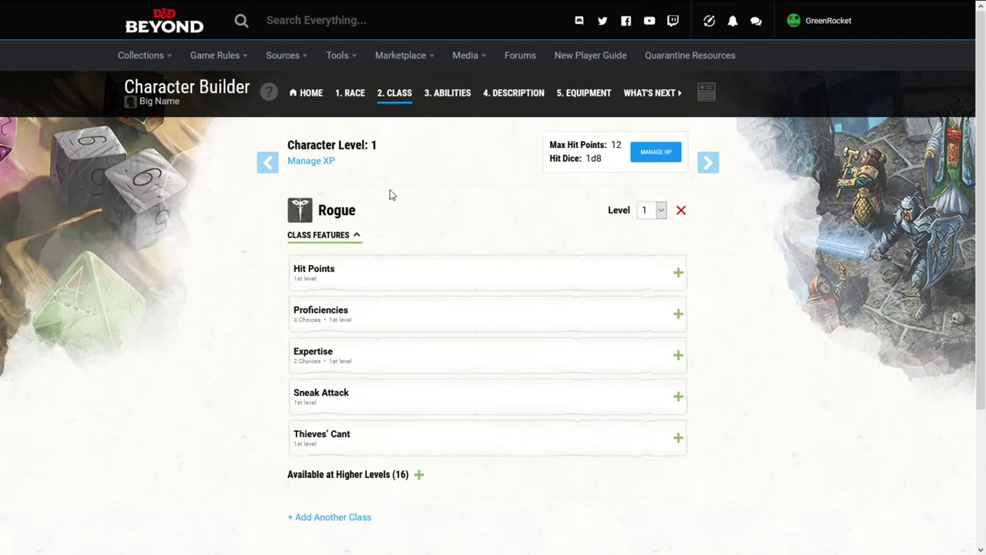
scroll(389, 193, down, 3)
click(348, 341)
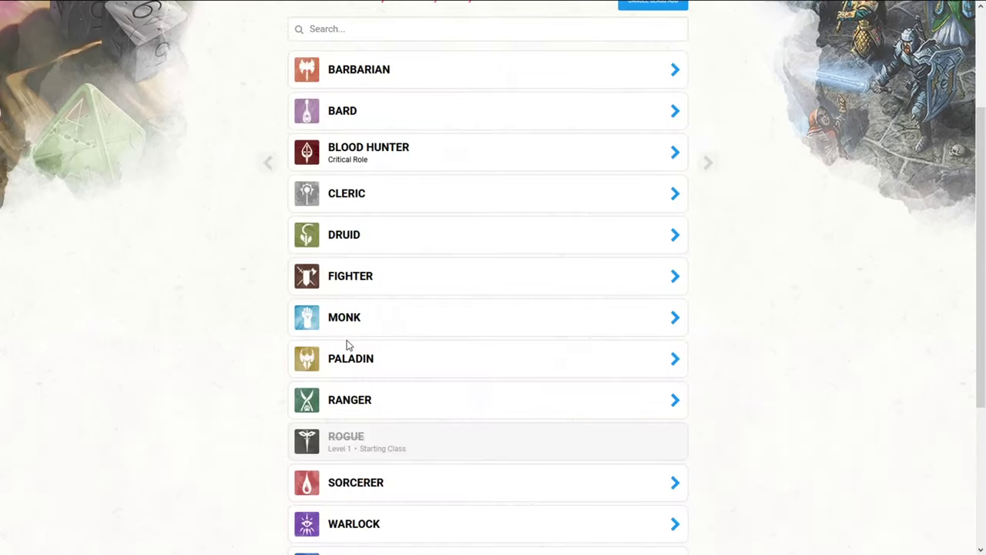
scroll(459, 257, up, 2)
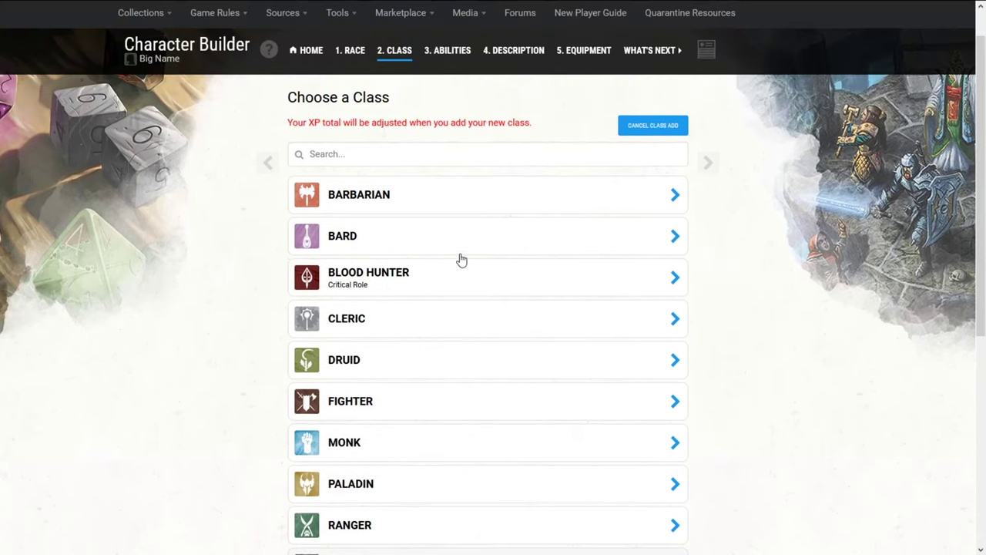
click(654, 125)
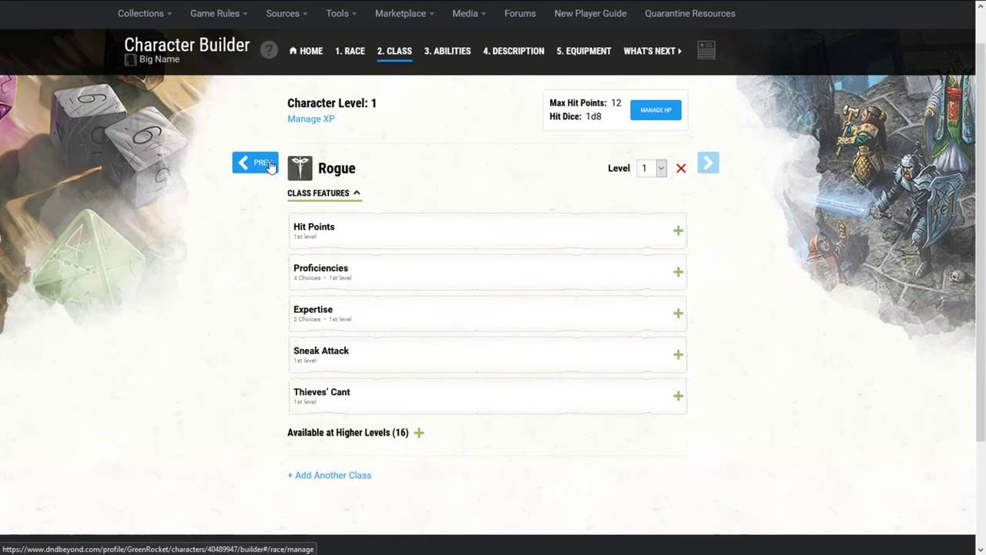
- Remove Rogue from the character and pick Wizard from the class list
scroll(617, 185, up, 1)
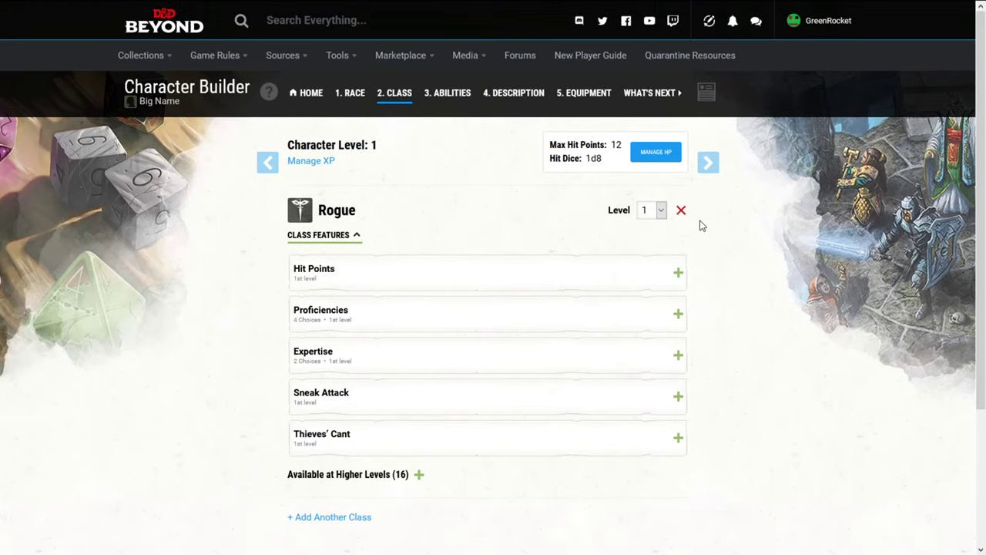
click(679, 209)
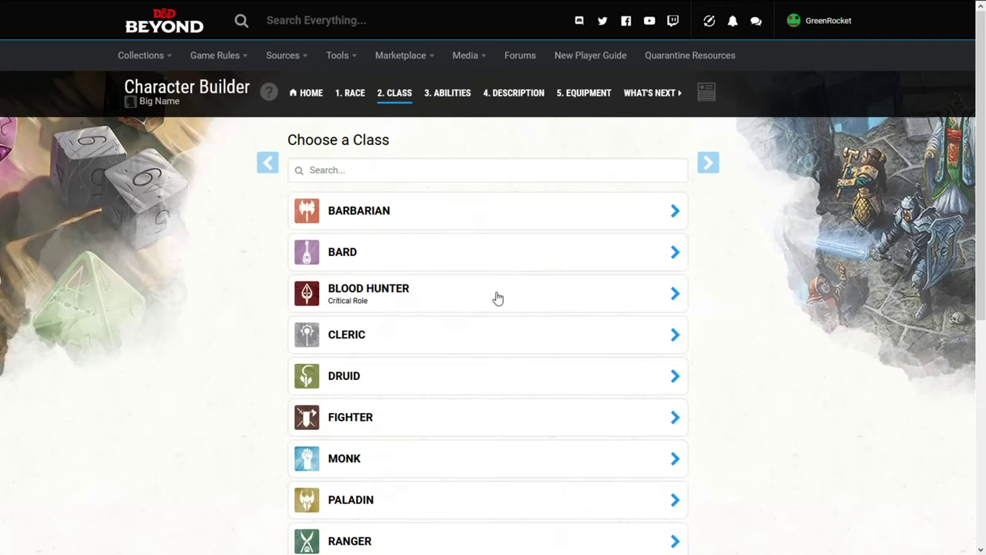
scroll(387, 281, down, 3)
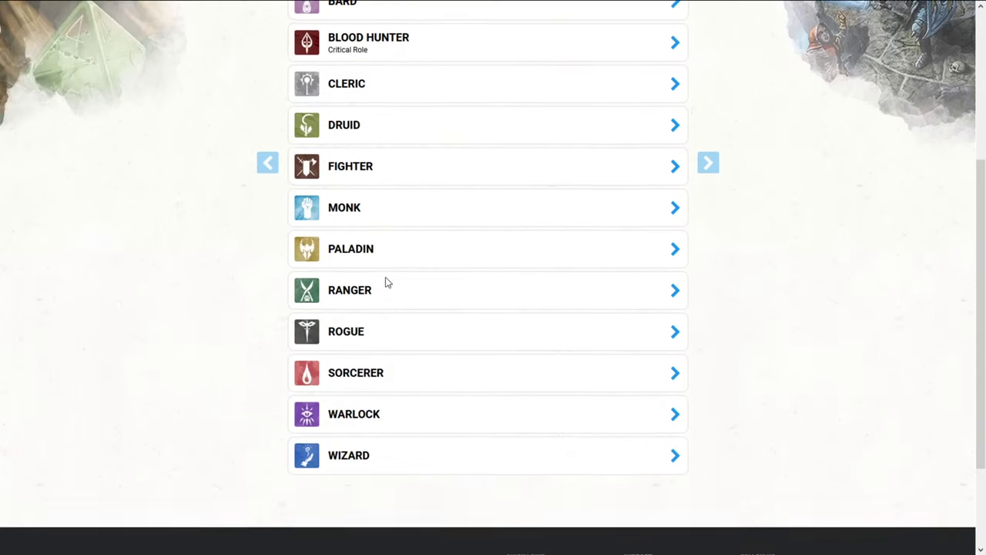
click(369, 455)
- Confirm Wizard as the class and choose Arcana and Medicine as its two skill proficiencies
click(403, 459)
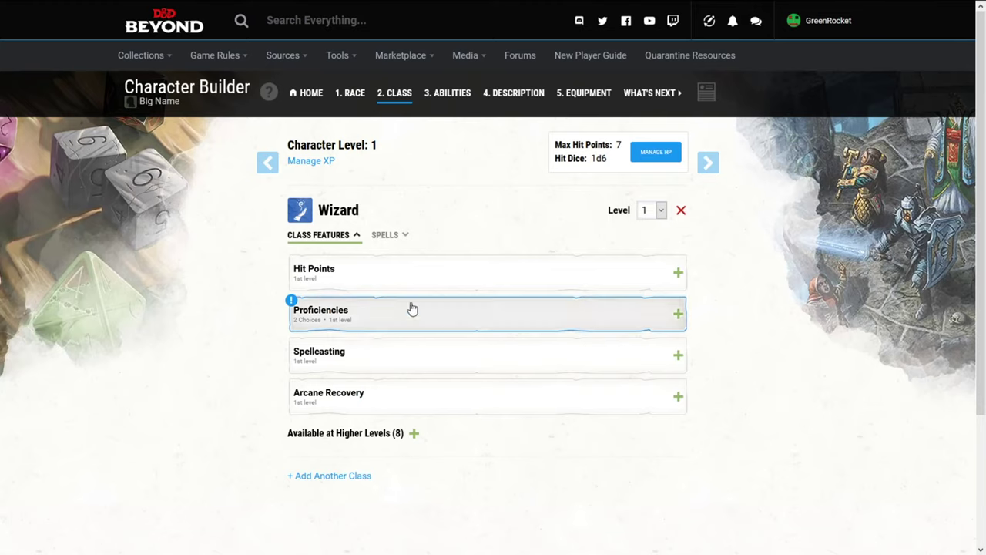
click(378, 317)
scroll(374, 319, down, 3)
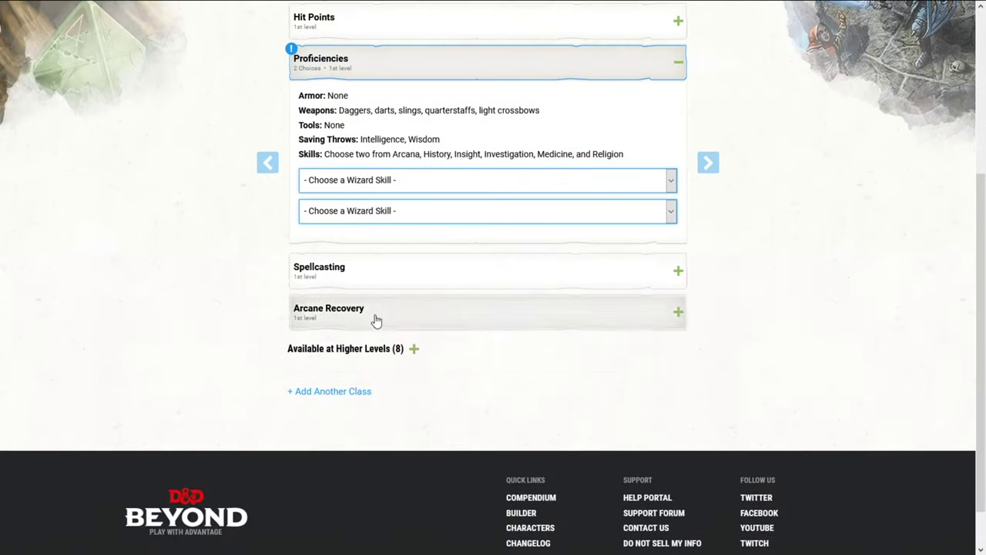
click(375, 187)
click(355, 218)
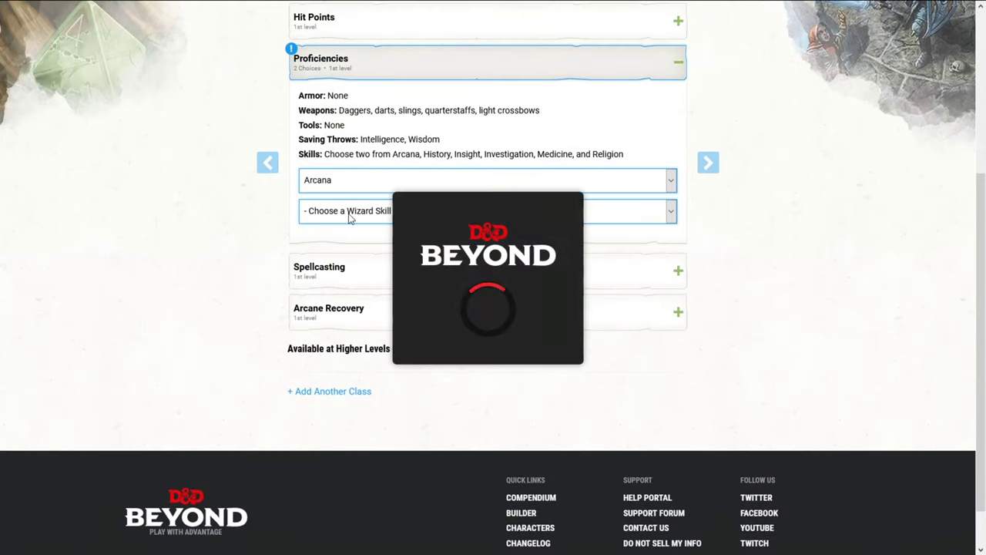
click(368, 213)
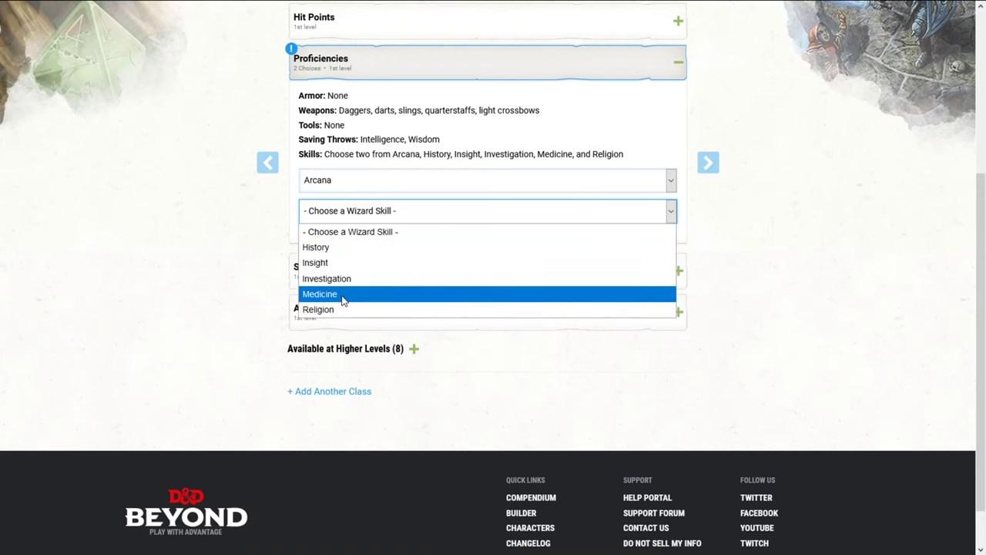
click(339, 297)
scroll(452, 223, up, 3)
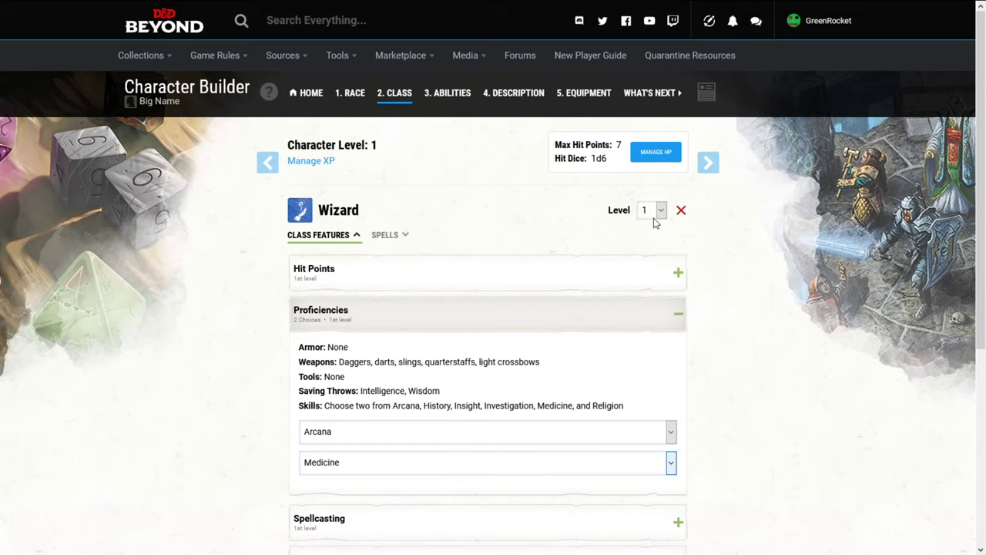
click(655, 214)
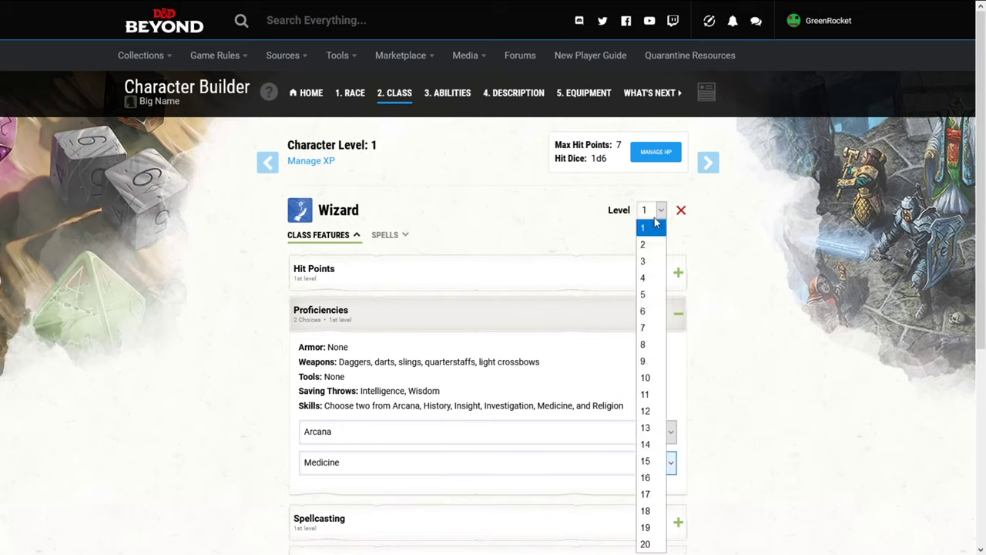
- Raise the Wizard from level 1 to level 3
click(645, 262)
click(420, 365)
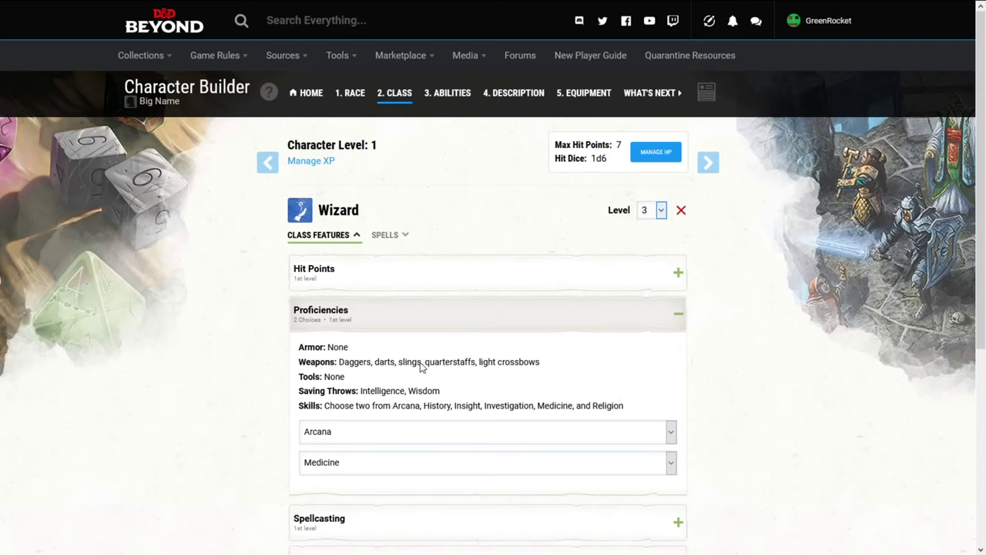
scroll(433, 398, down, 3)
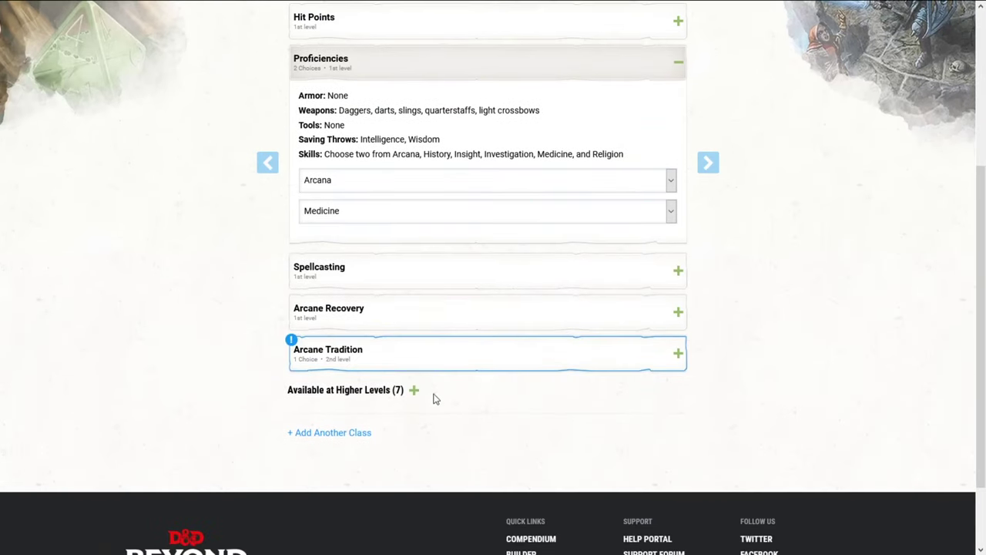
- Choose School of Evocation as the arcane tradition and switch to the Wizard's spells
click(386, 364)
scroll(361, 411, down, 2)
click(362, 378)
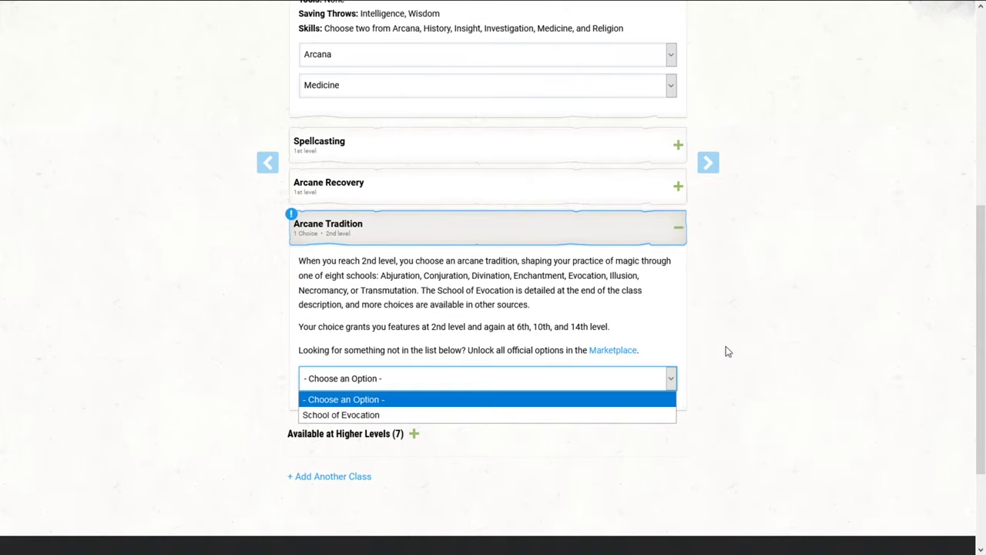
click(477, 413)
scroll(574, 330, up, 2)
scroll(601, 326, up, 3)
scroll(541, 346, down, 8)
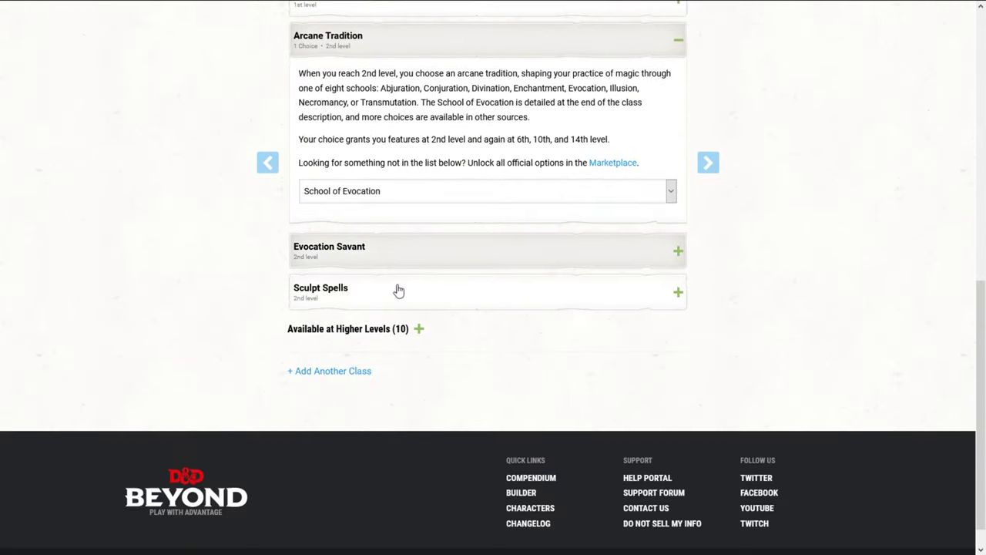
scroll(522, 316, up, 10)
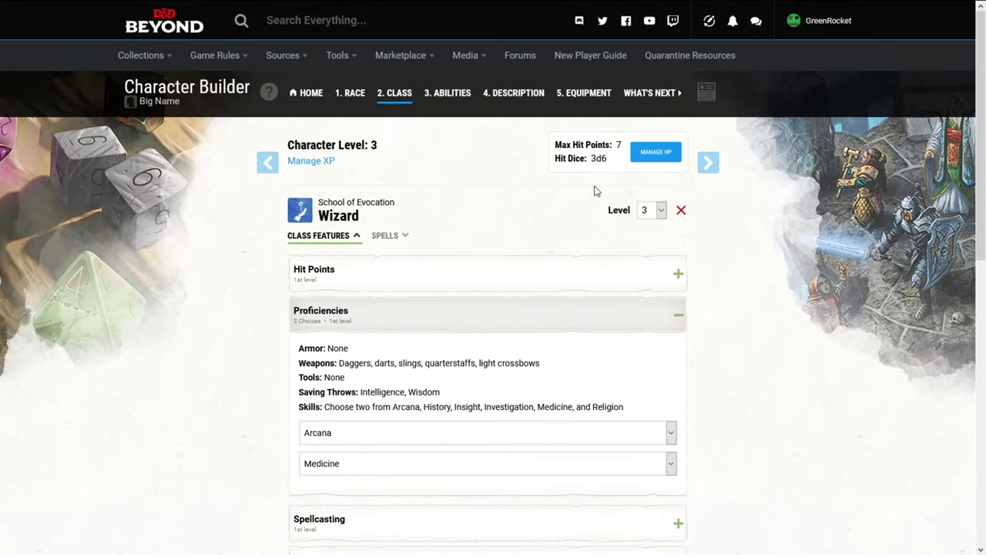
click(382, 237)
click(336, 275)
scroll(380, 275, down, 1)
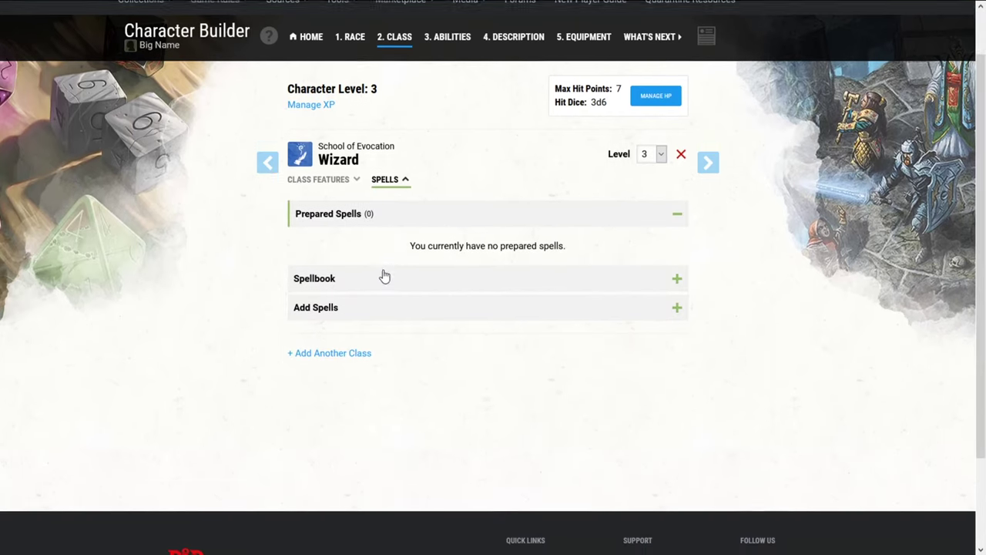
drag(407, 239, 607, 242)
click(527, 255)
click(421, 272)
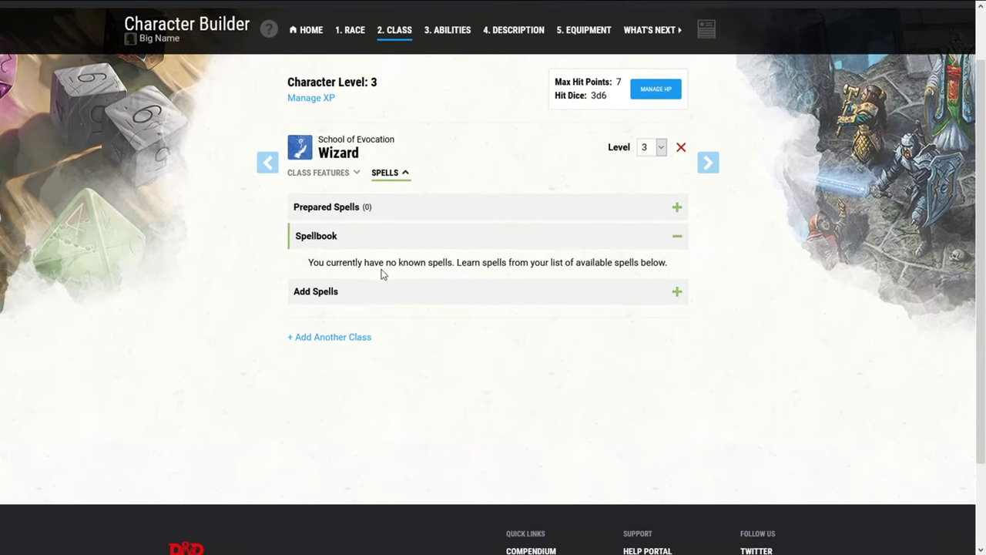
drag(304, 264, 704, 269)
click(459, 298)
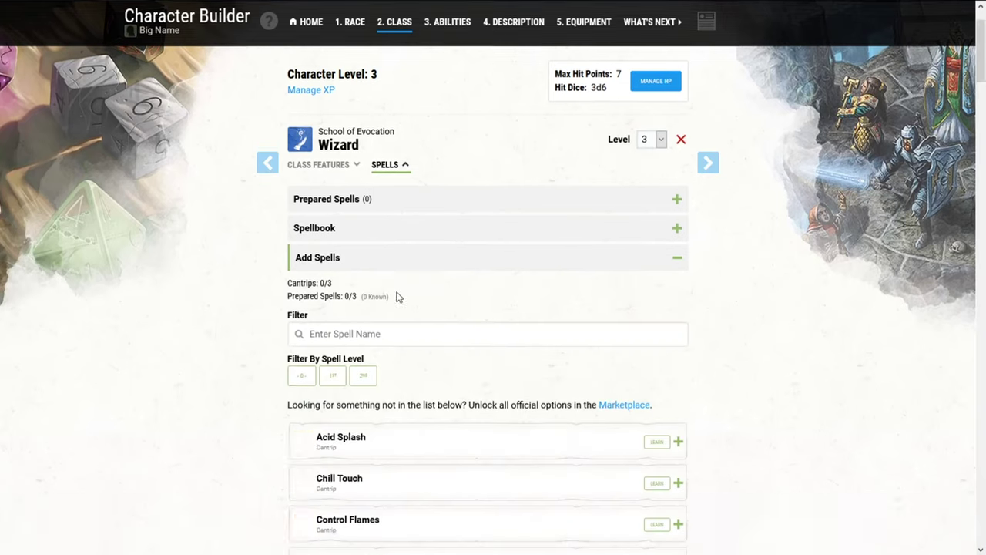
scroll(399, 295, down, 2)
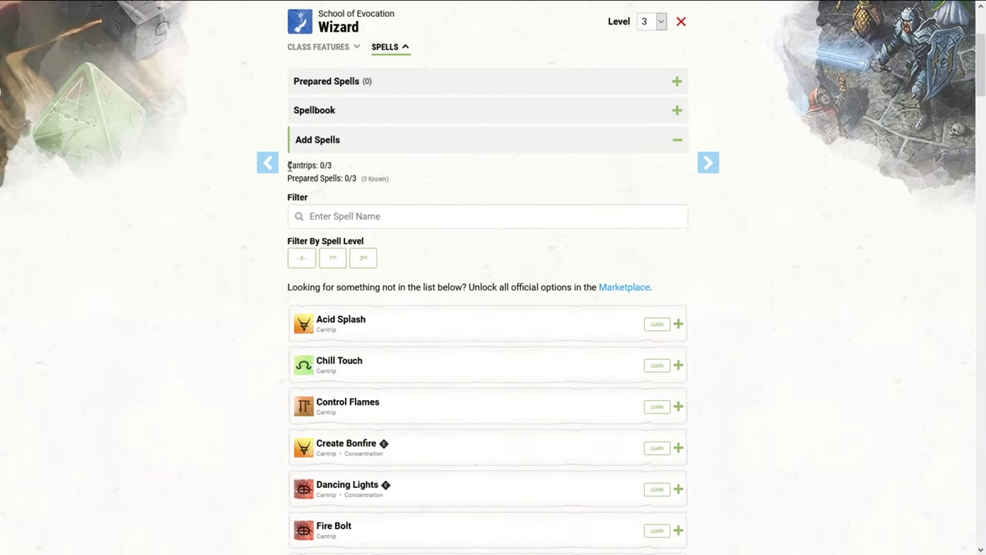
drag(288, 167, 415, 180)
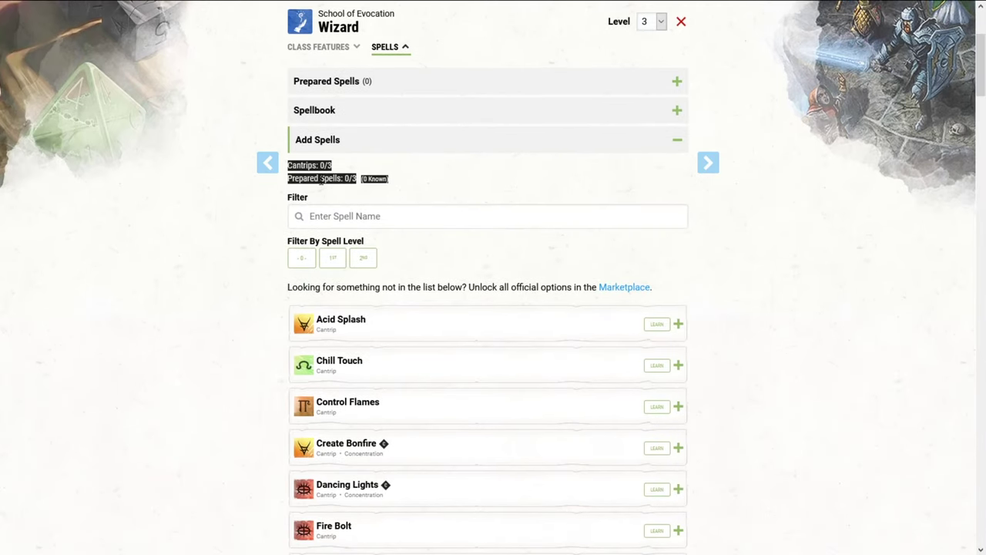
scroll(321, 180, down, 20)
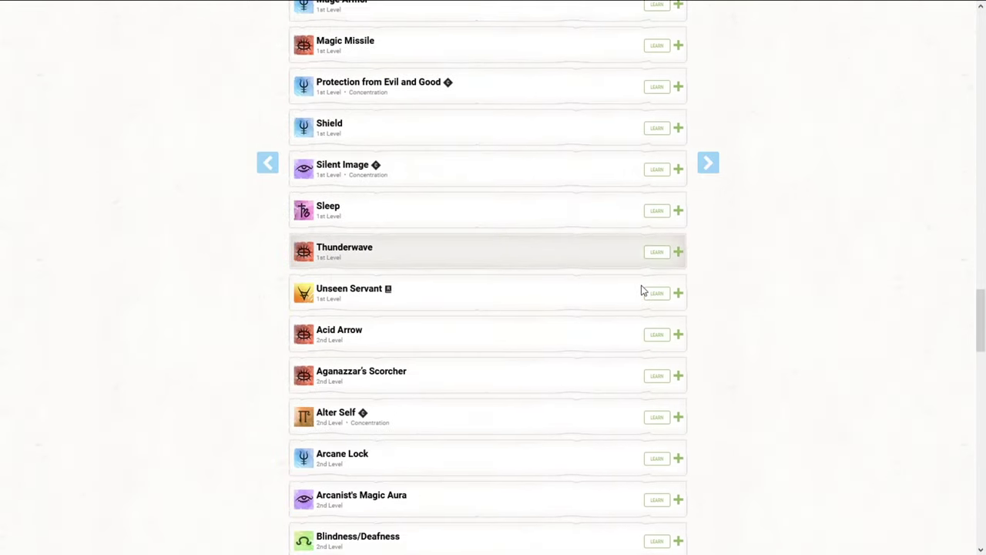
drag(980, 364, 980, 85)
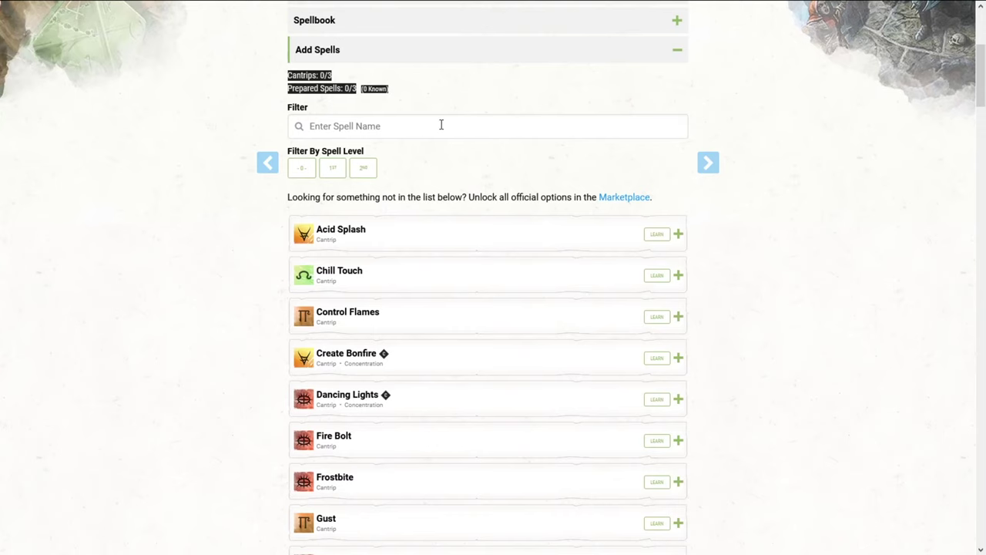
scroll(340, 164, up, 1)
click(318, 141)
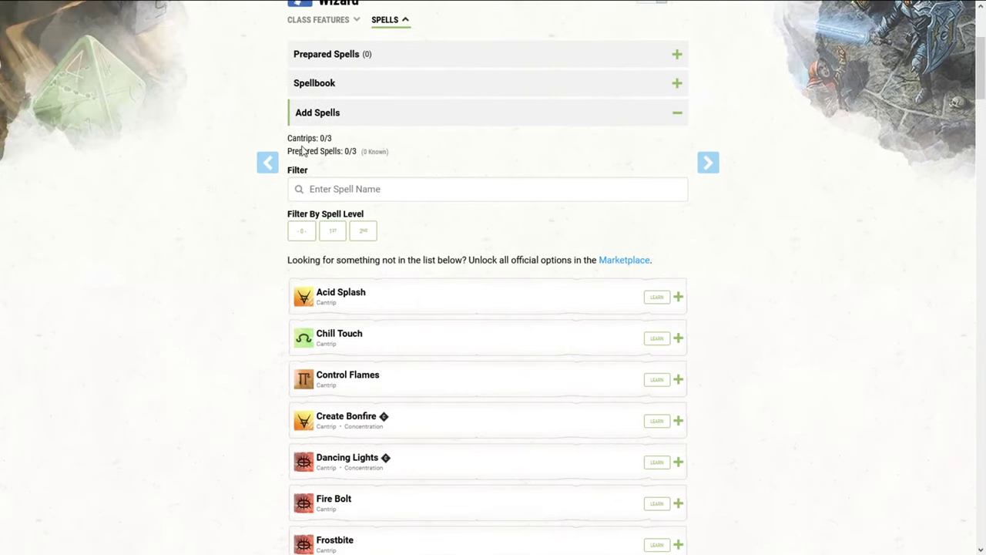
drag(288, 151, 366, 149)
click(369, 153)
drag(321, 138, 334, 138)
scroll(370, 284, down, 1)
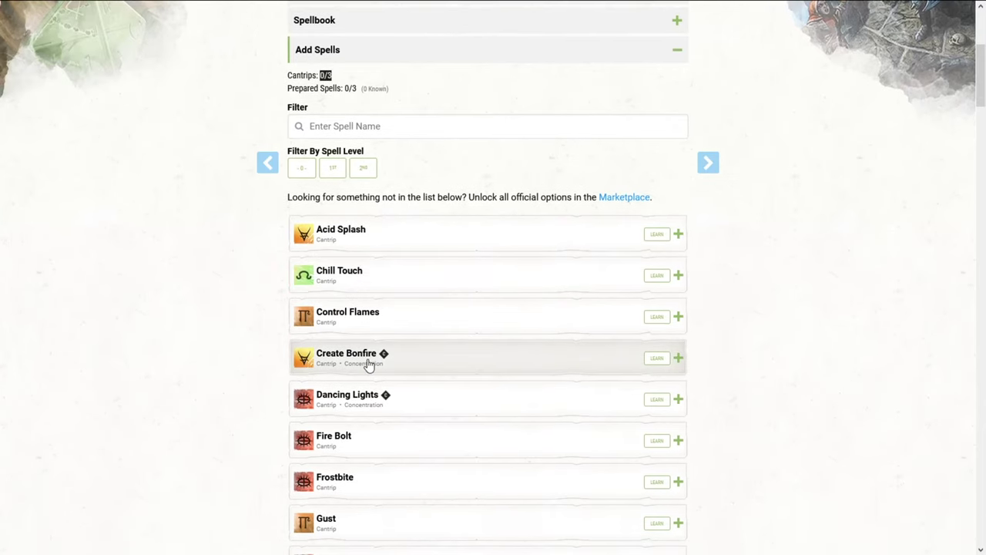
- Learn the Mage Hand, Minor Illusion and Poison Spray cantrips, filling all three cantrip slots
scroll(362, 365, down, 3)
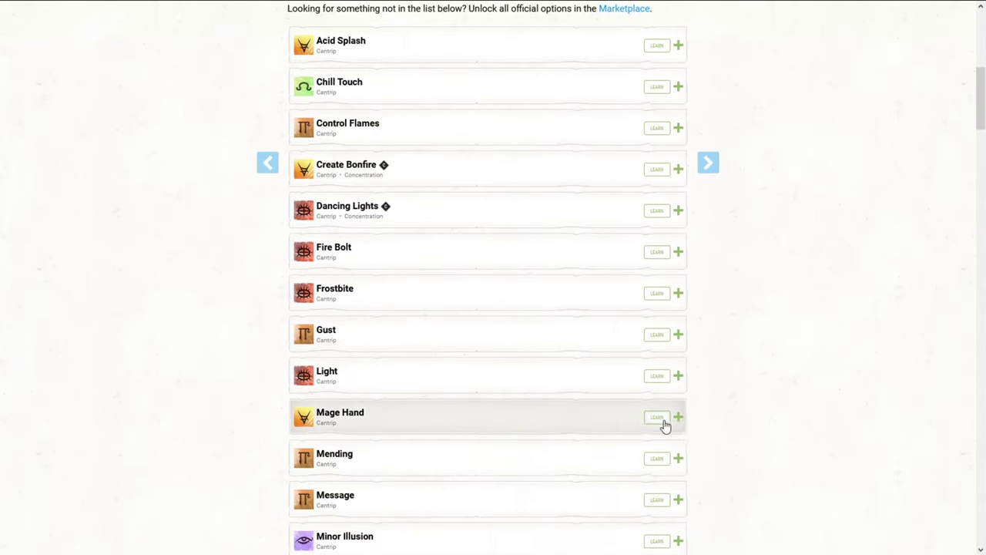
click(661, 420)
scroll(612, 433, down, 2)
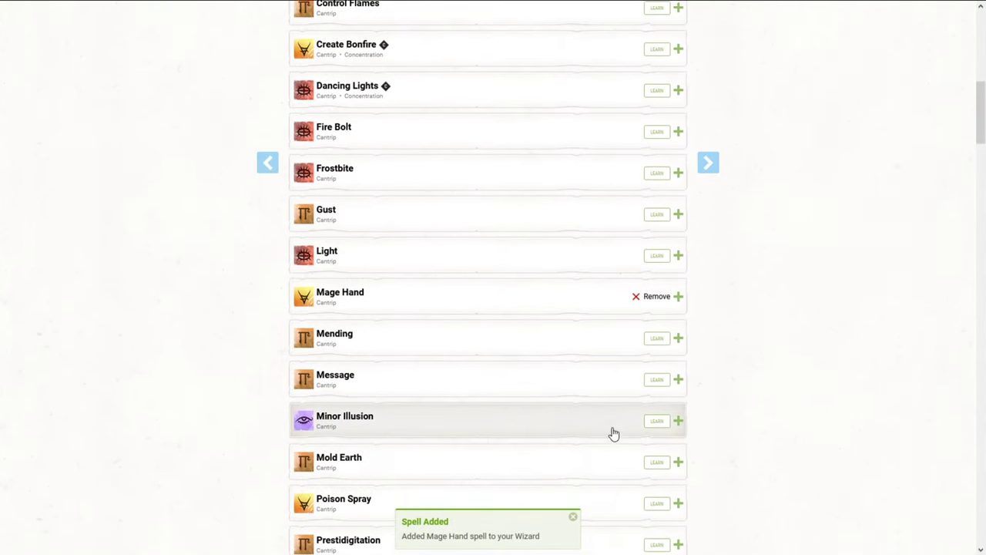
click(653, 418)
click(655, 497)
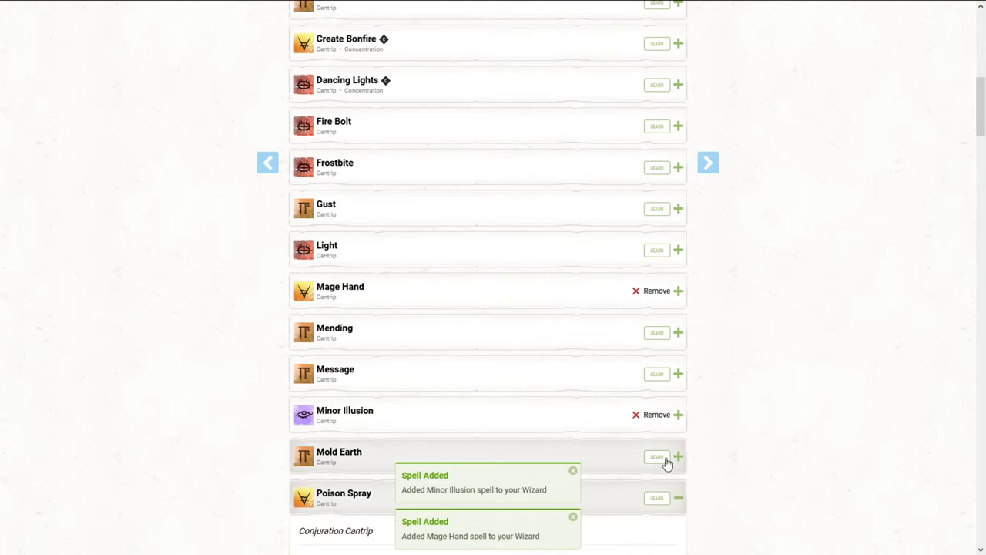
click(656, 499)
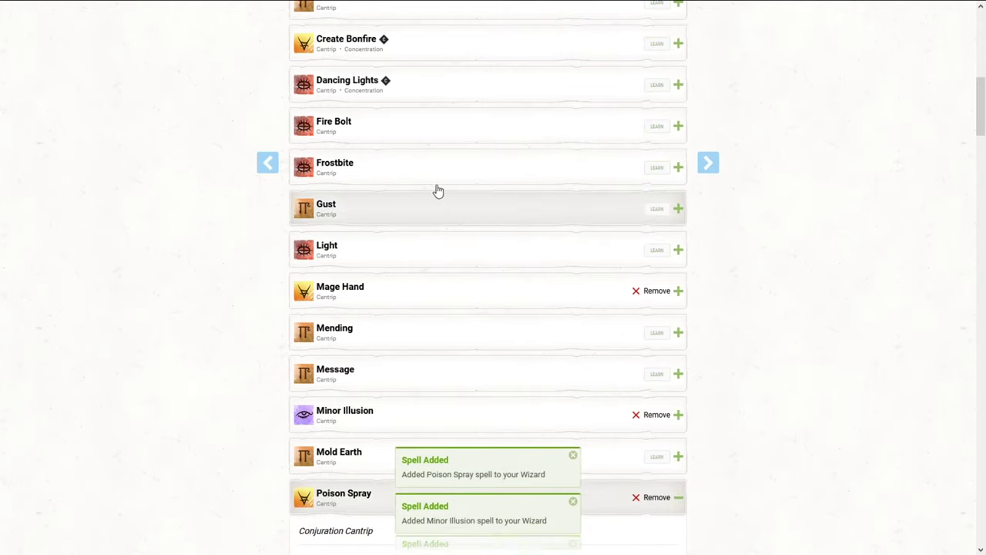
scroll(624, 249, up, 1)
scroll(624, 249, down, 2)
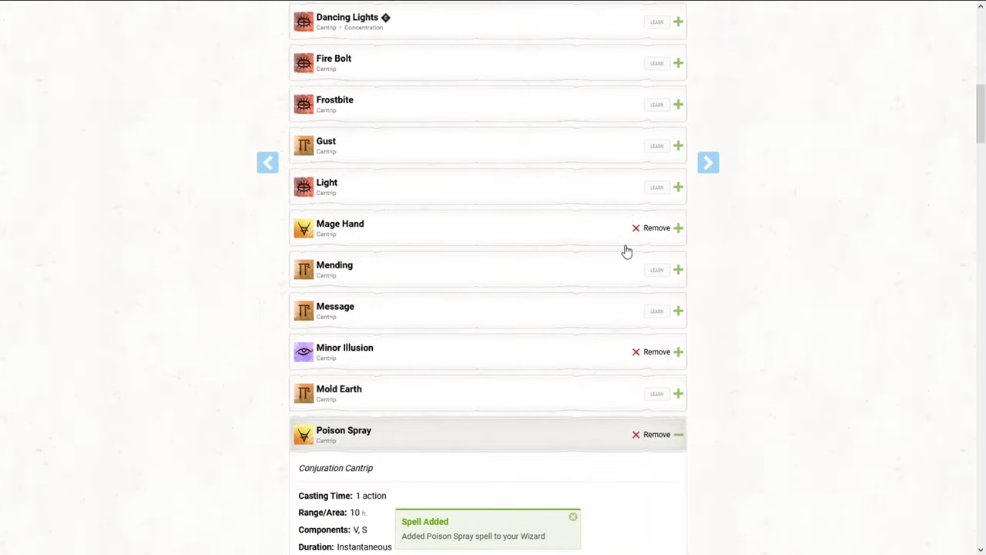
scroll(588, 286, down, 3)
scroll(588, 286, down, 2)
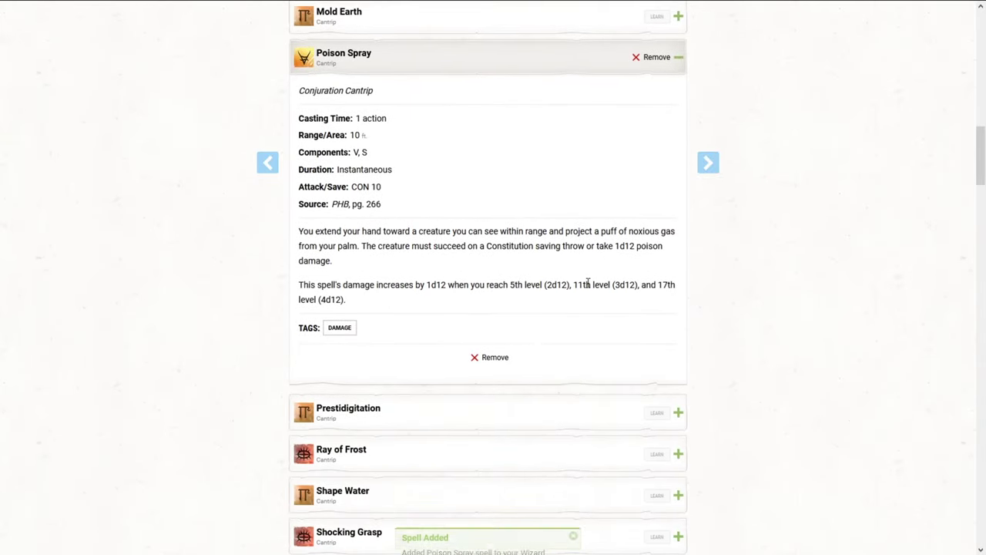
scroll(577, 307, down, 2)
scroll(577, 307, down, 1)
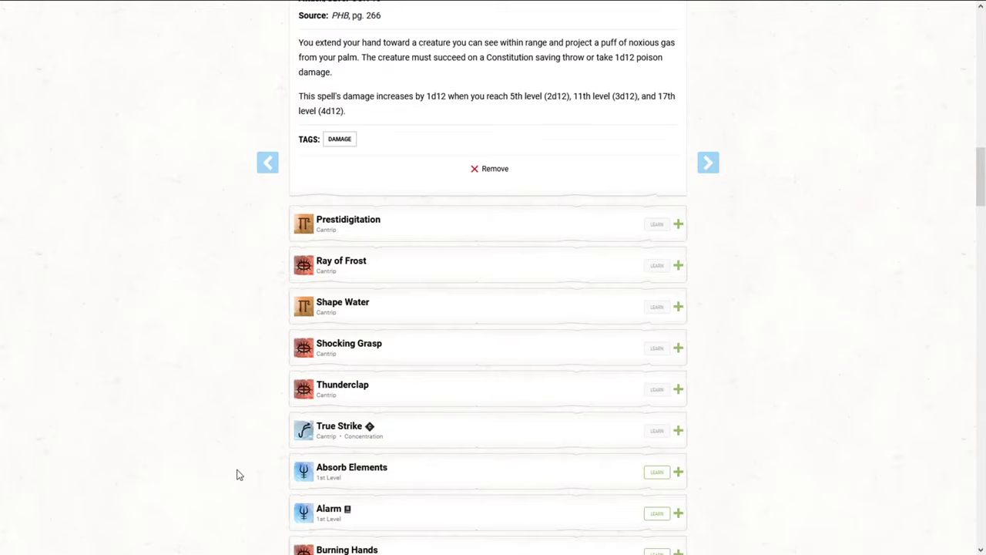
- Learn Absorb Elements, Detect Magic and Shield, then continue to the Ability Scores step
scroll(394, 475, down, 20)
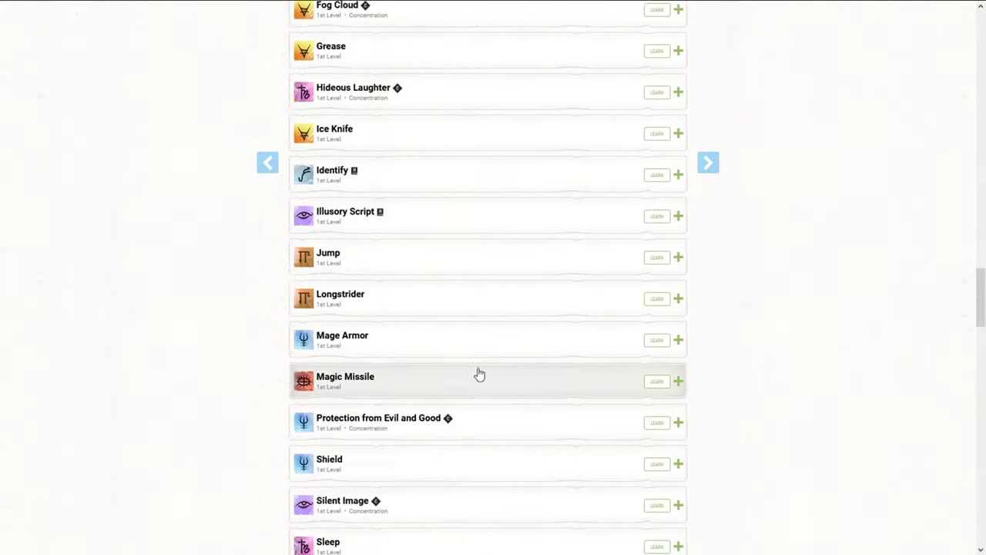
scroll(429, 346, down, 2)
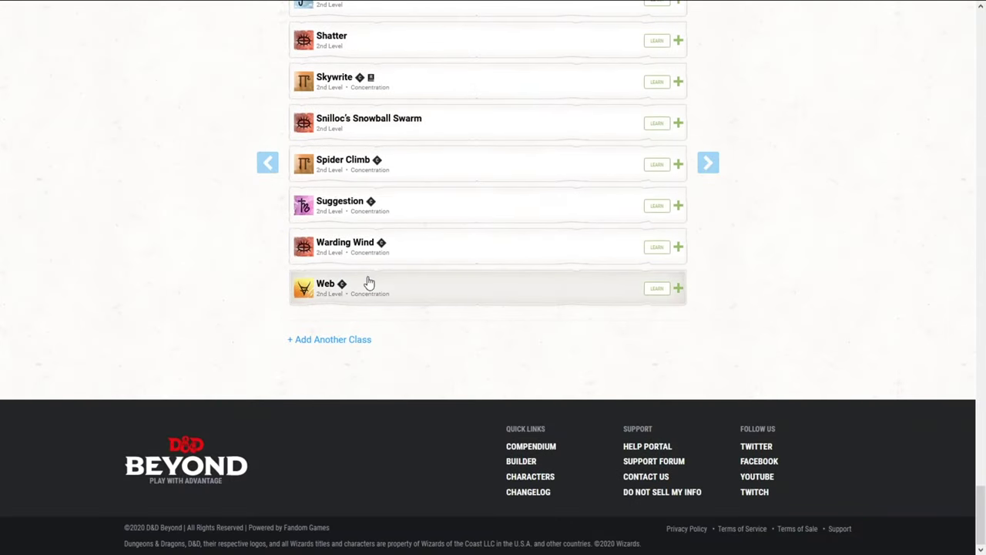
scroll(411, 306, up, 9)
scroll(409, 308, up, 15)
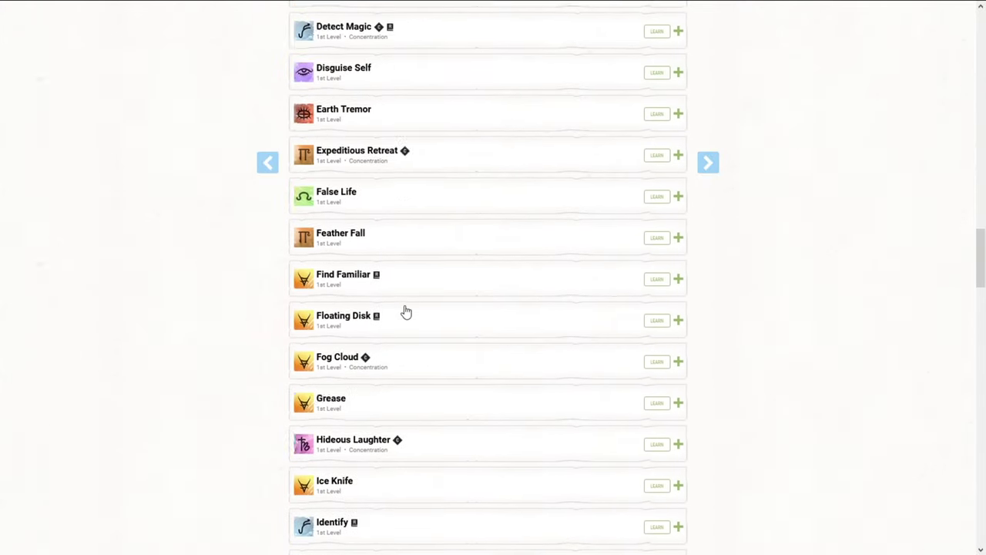
scroll(389, 306, down, 5)
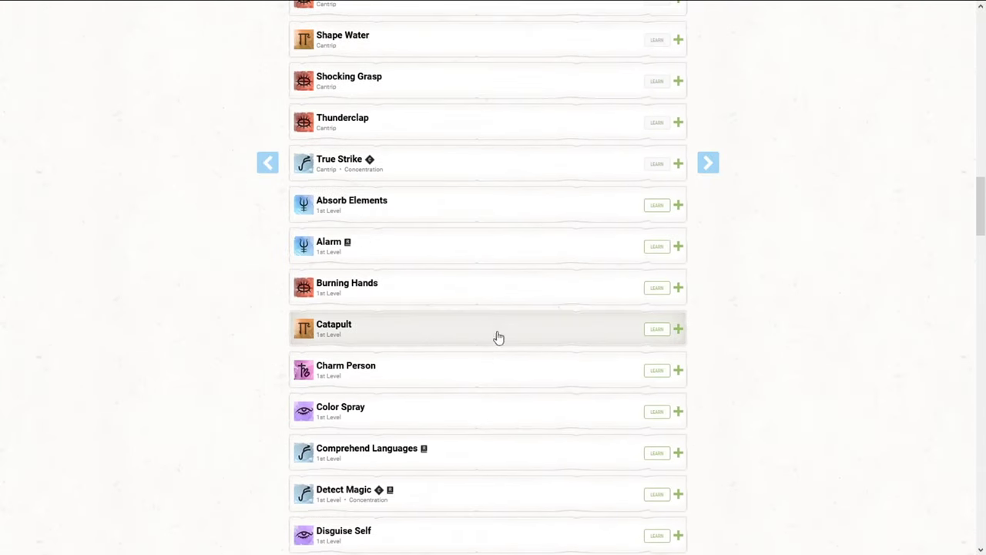
click(652, 205)
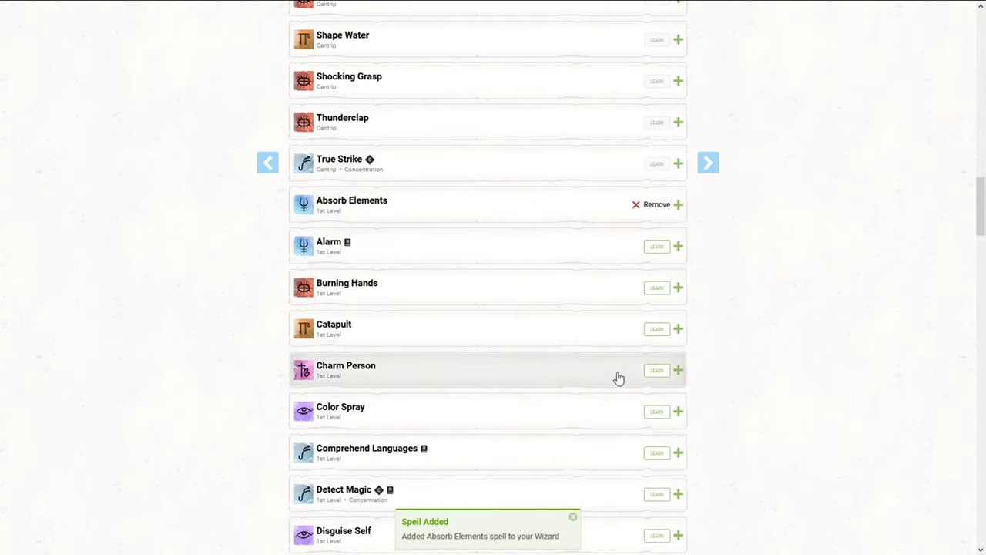
scroll(612, 231, down, 3)
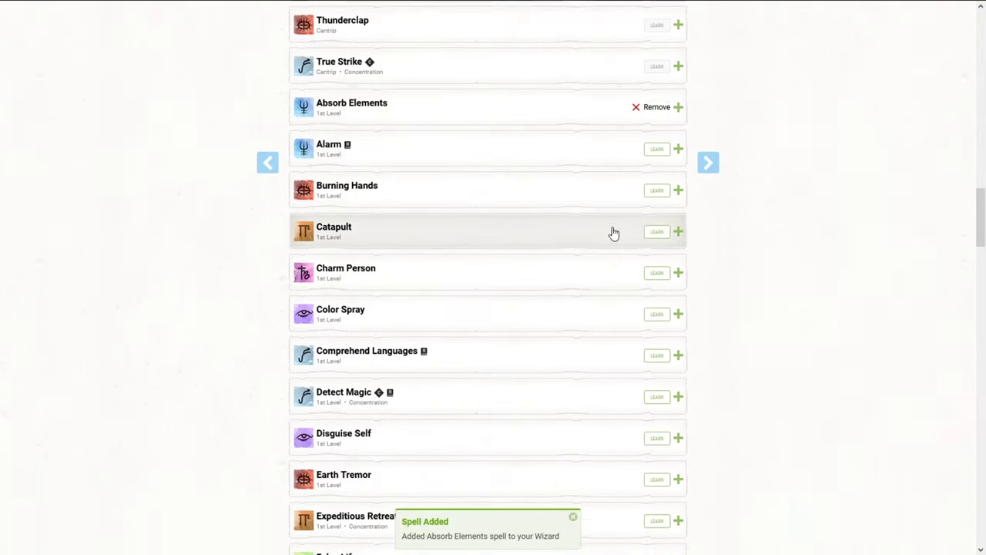
click(664, 309)
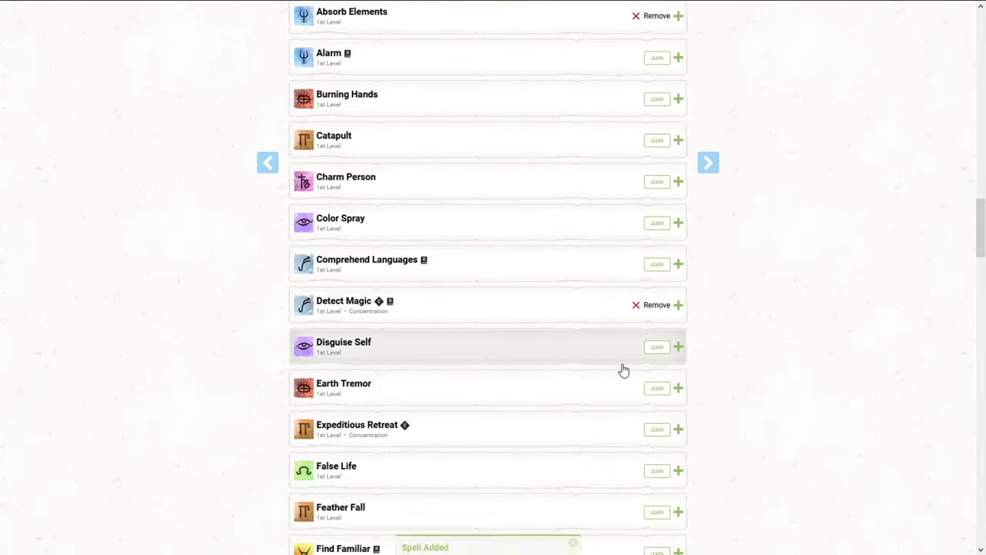
scroll(634, 376, down, 3)
scroll(637, 362, down, 12)
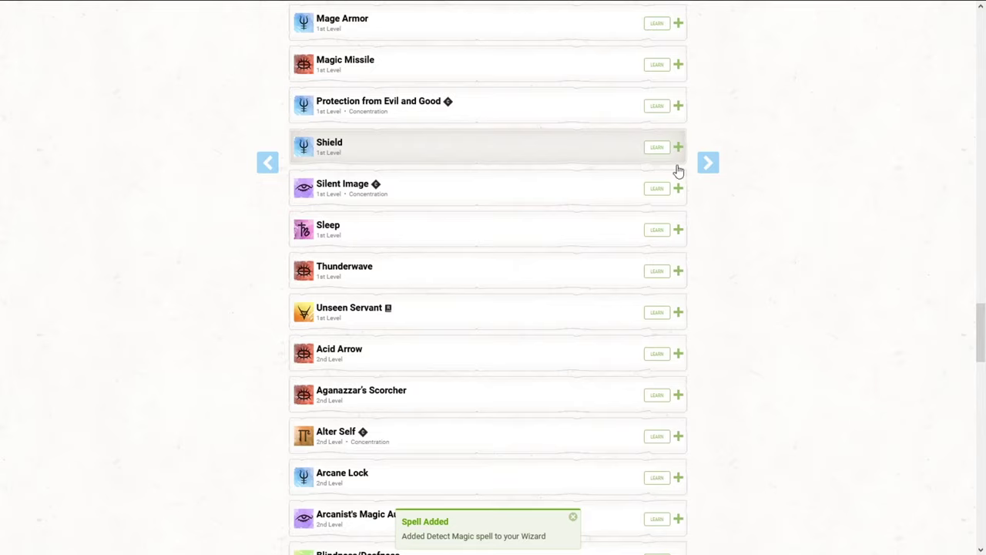
scroll(634, 291, up, 20)
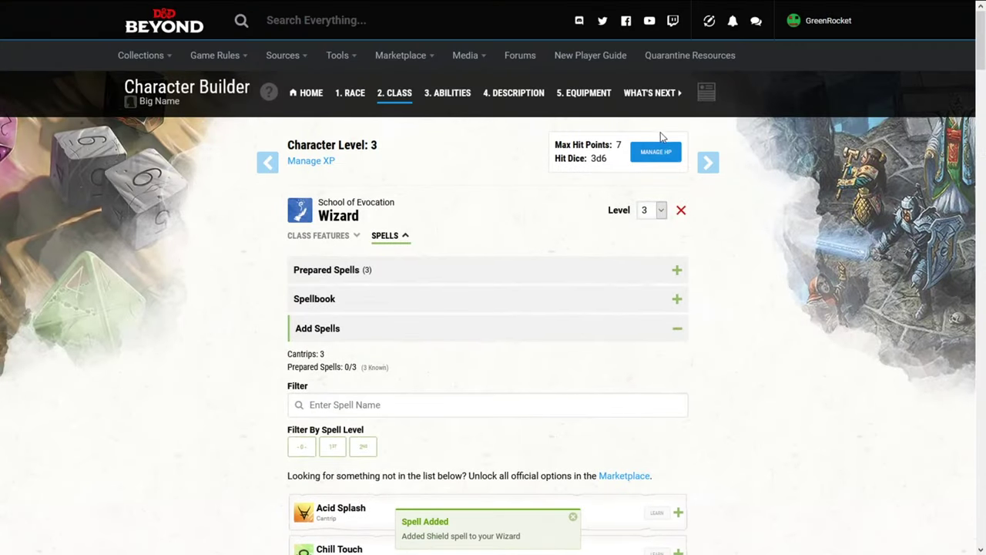
click(708, 161)
- Try the Standard Array and Point Buy generation methods without assigning any scores
drag(305, 142, 406, 146)
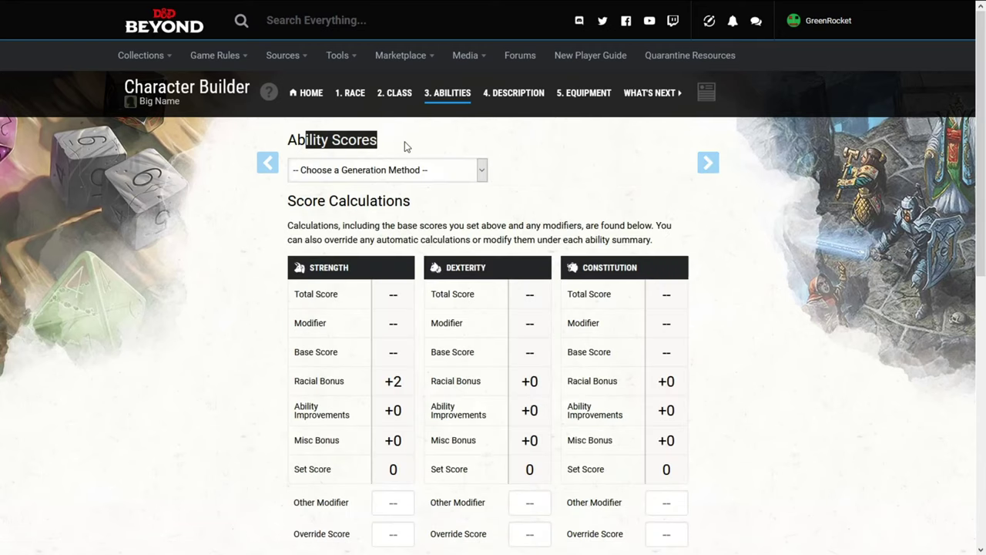
click(405, 148)
click(400, 171)
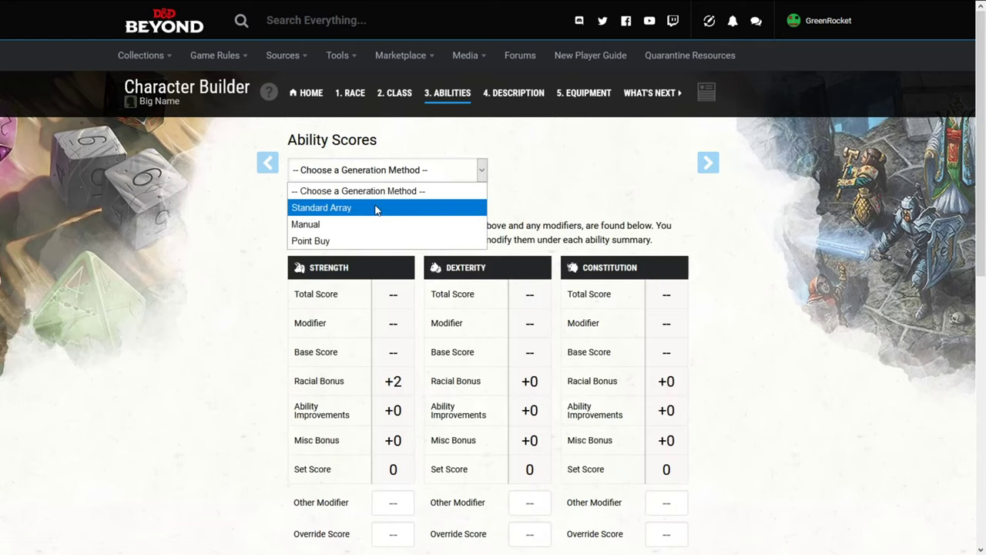
click(377, 208)
click(330, 227)
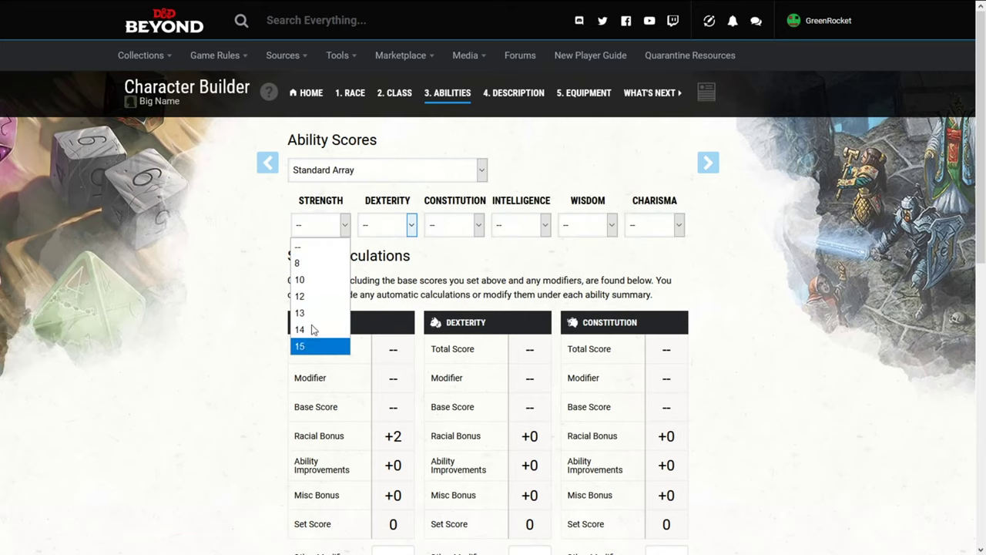
click(216, 263)
click(371, 171)
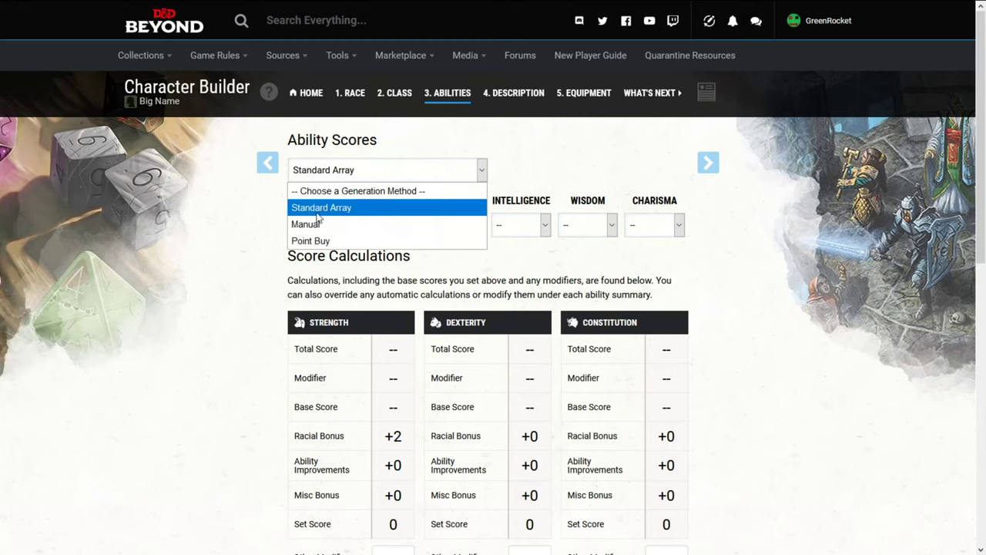
click(308, 238)
click(345, 269)
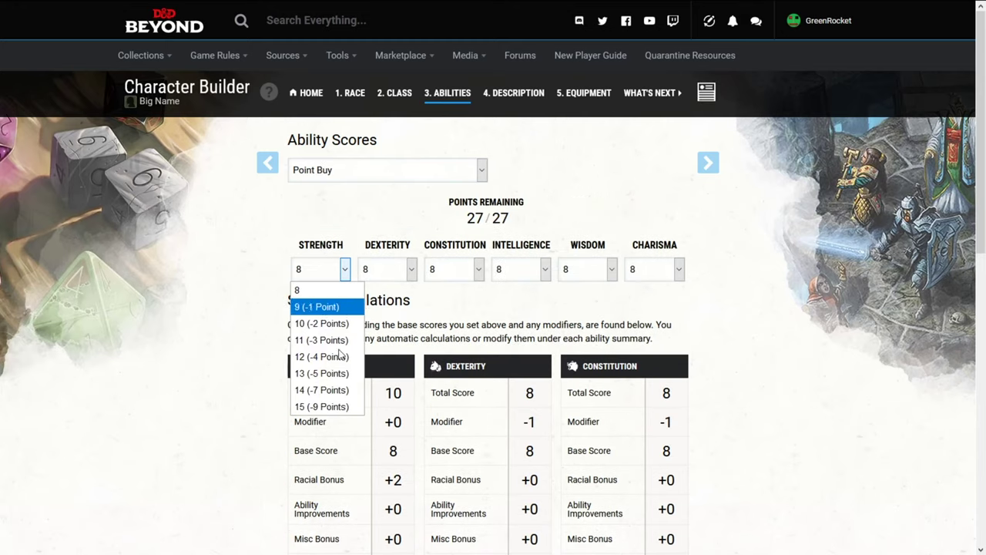
drag(462, 202, 540, 222)
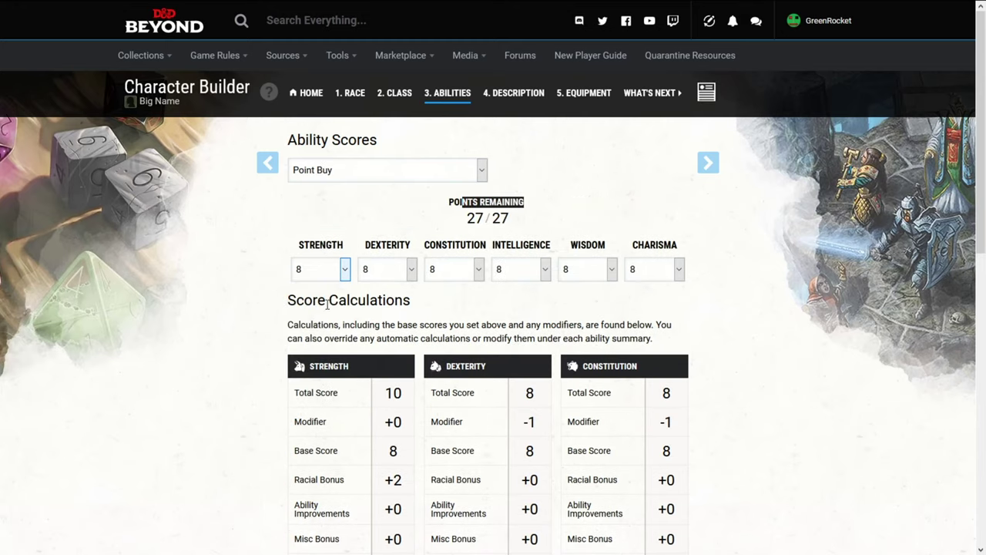
click(328, 266)
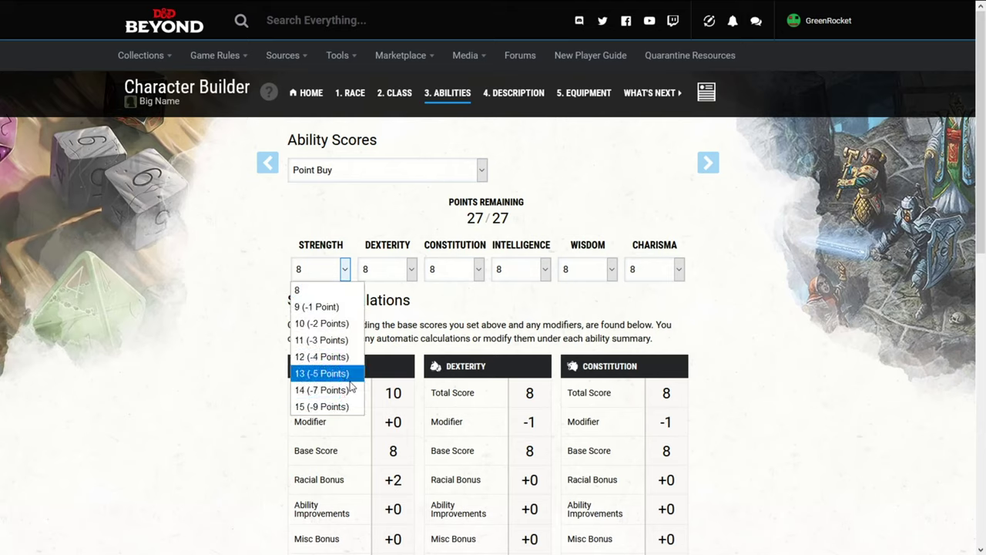
click(401, 164)
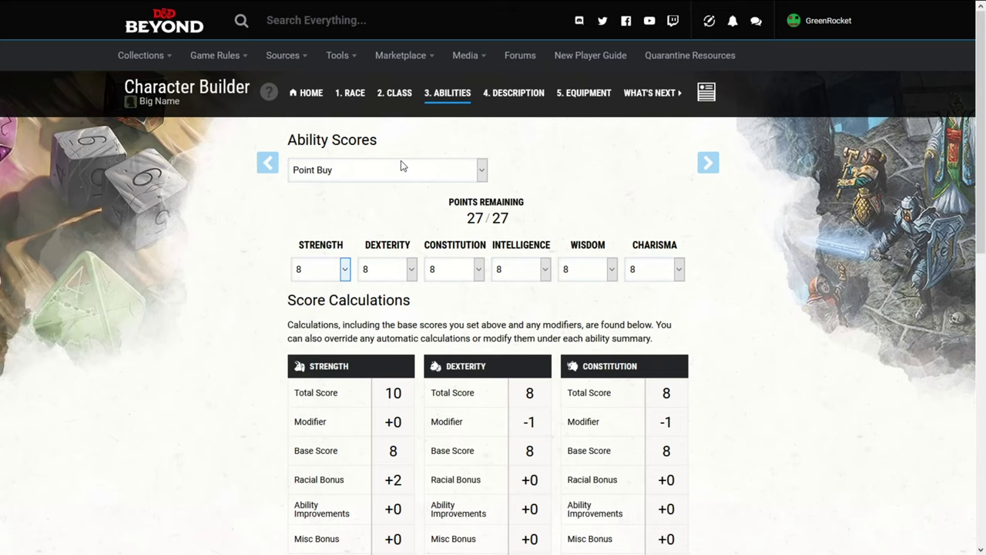
- Switch to Manual generation and enter 18 for every ability score
click(401, 166)
click(382, 224)
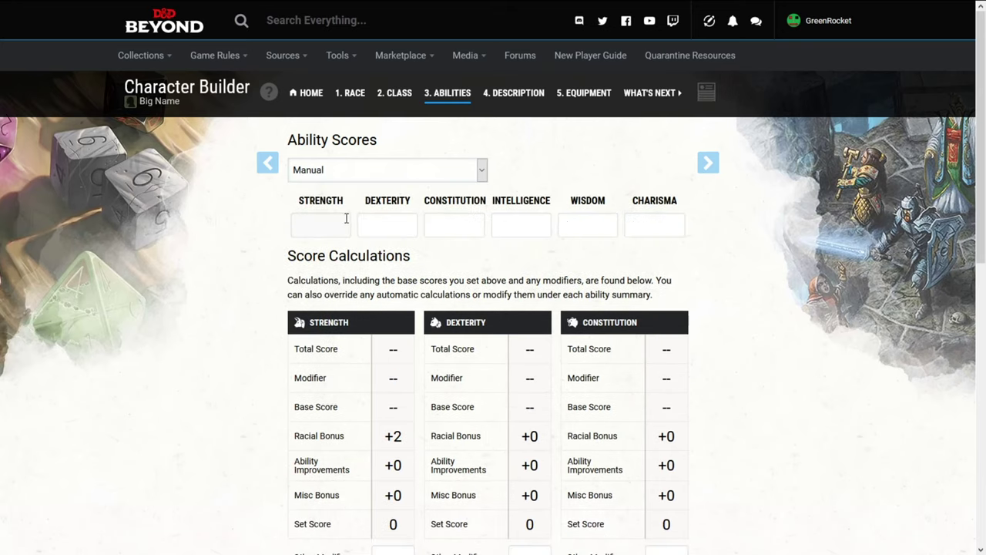
click(346, 223)
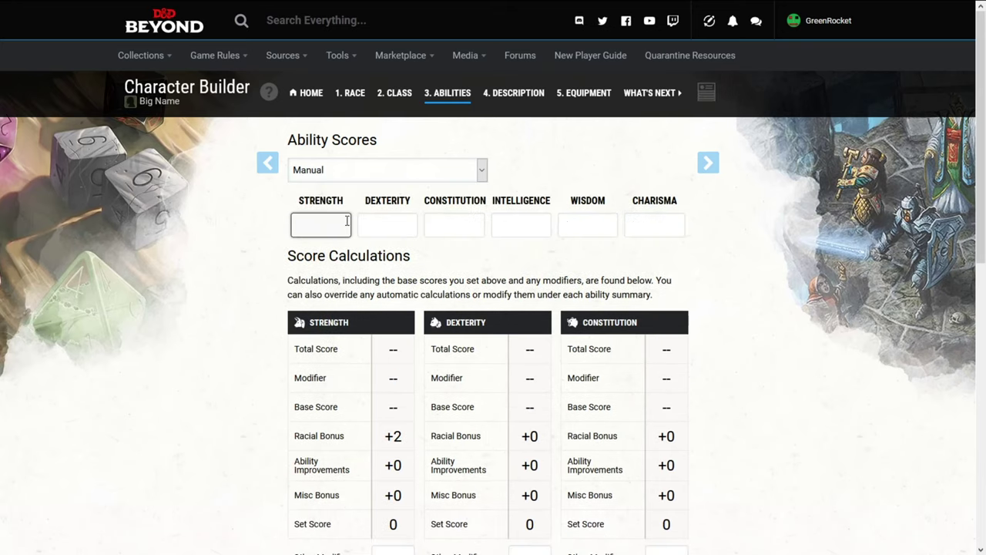
text(18)
click(372, 220)
text(1)
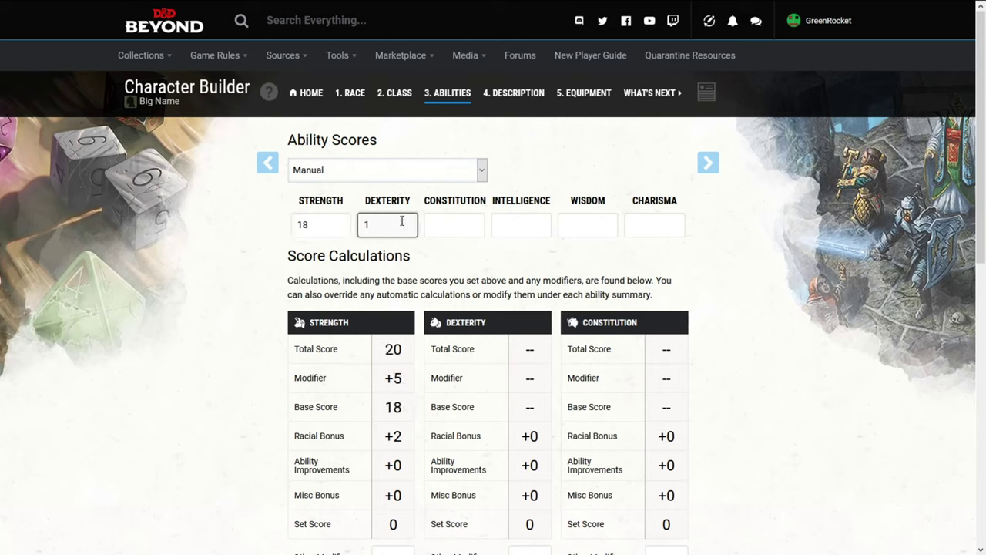
text(8)
click(457, 220)
text(18)
click(519, 220)
text(18)
click(573, 223)
text(18)
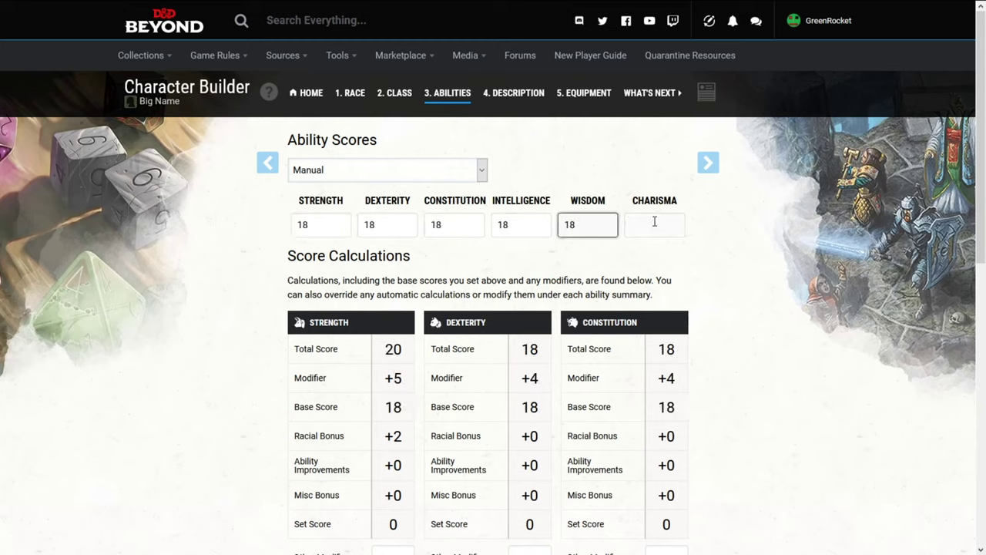
click(654, 222)
text(18)
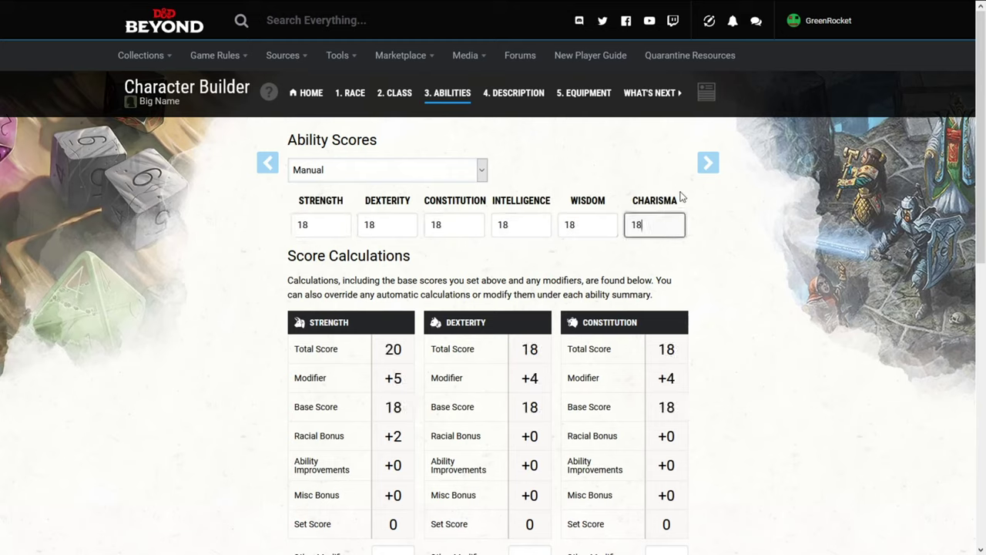
- Go back to the Class step and enter 6 as the rolled hit points
click(267, 162)
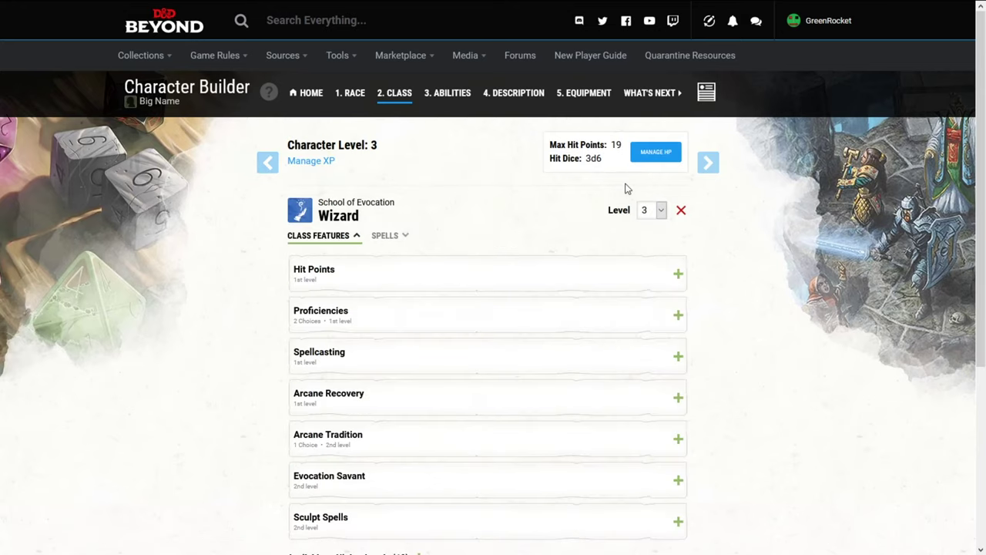
click(641, 160)
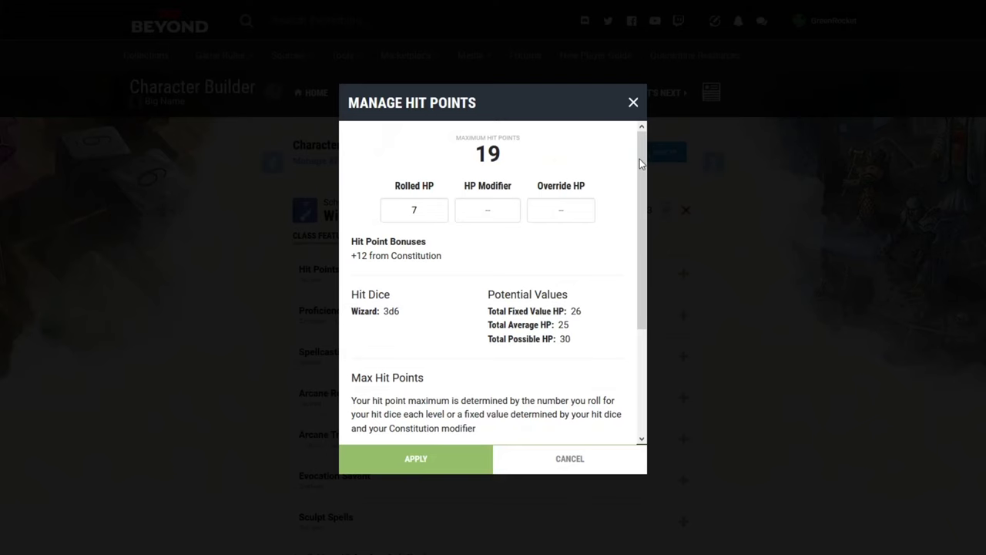
drag(399, 312, 384, 312)
click(386, 316)
click(430, 207)
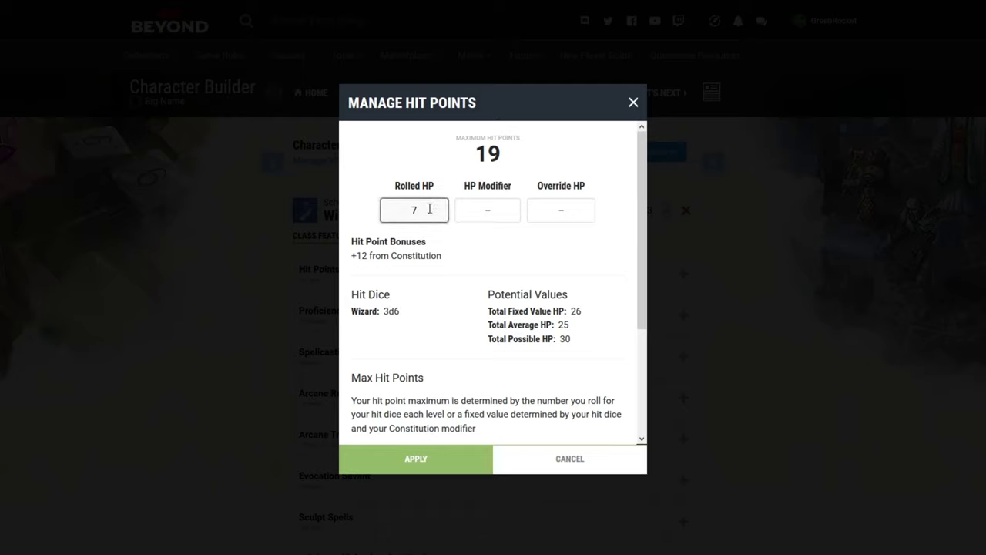
text(6)
click(396, 308)
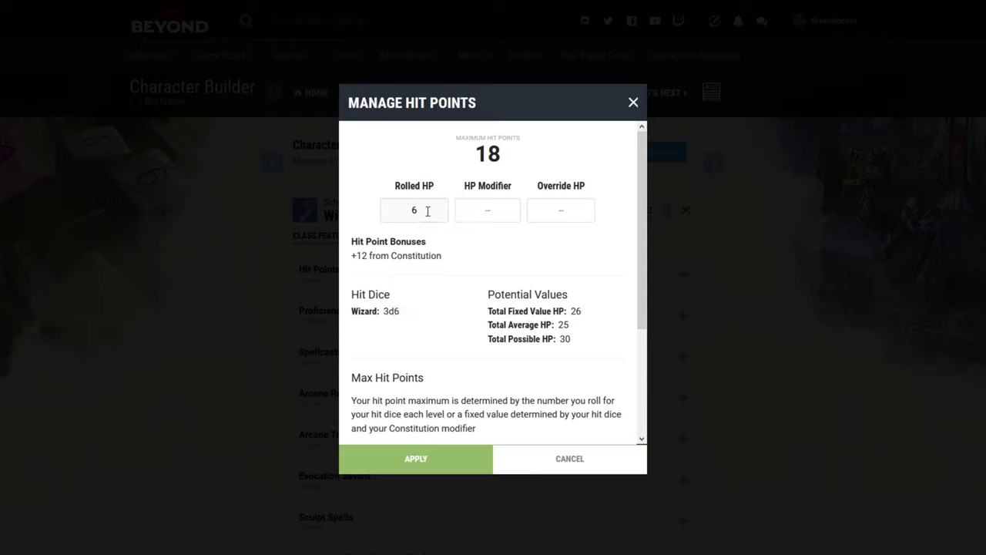
- Change the rolled hit points to 18 and apply, giving 30 max HP
click(428, 211)
text(18)
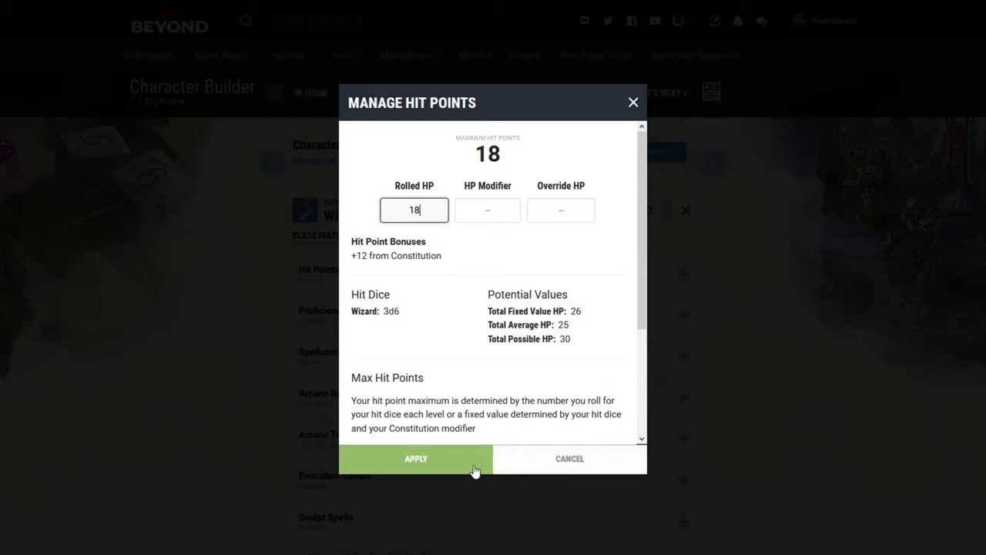
click(474, 467)
drag(624, 151, 610, 151)
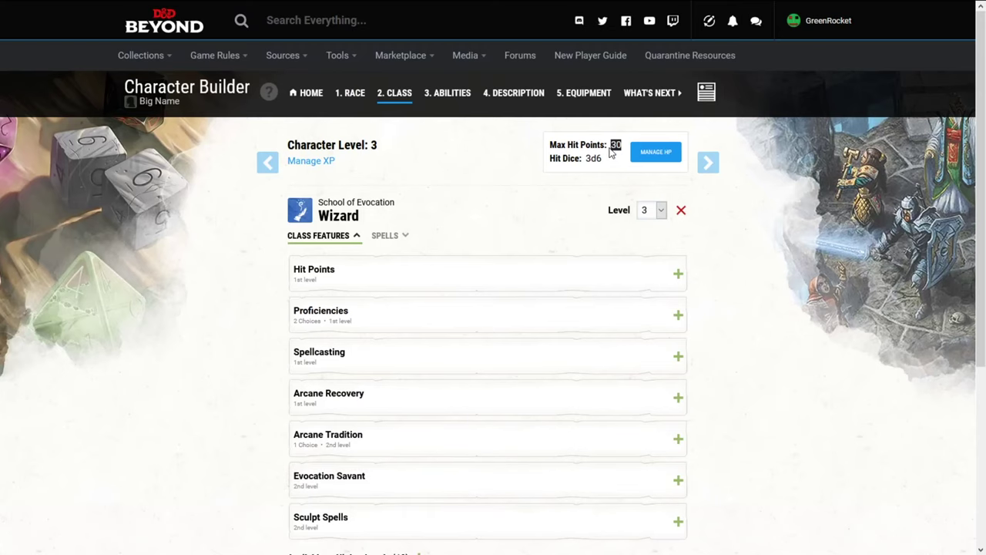
click(612, 198)
drag(376, 223, 237, 205)
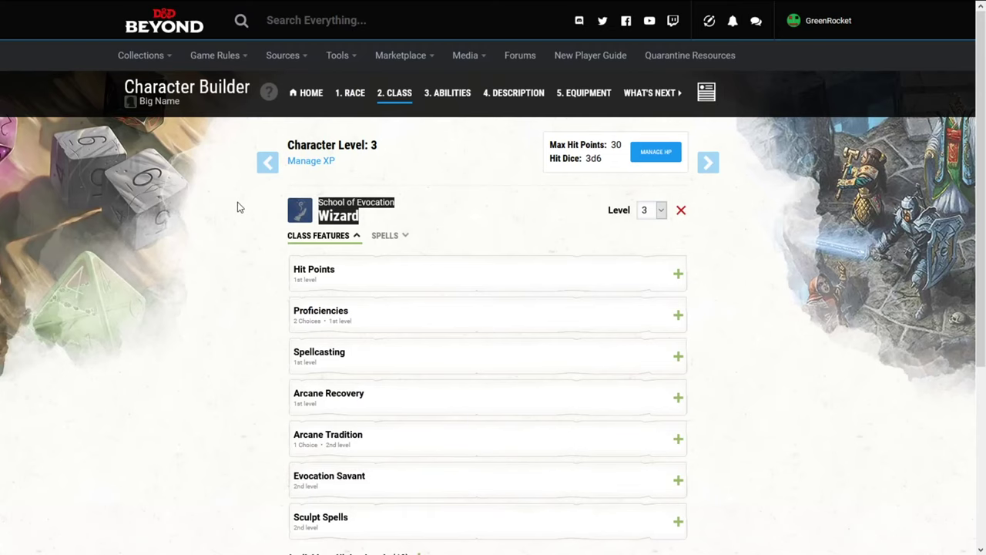
click(558, 200)
- On the Description step, choose the Haunted One background with Investigation and Survival skills
click(712, 163)
click(713, 163)
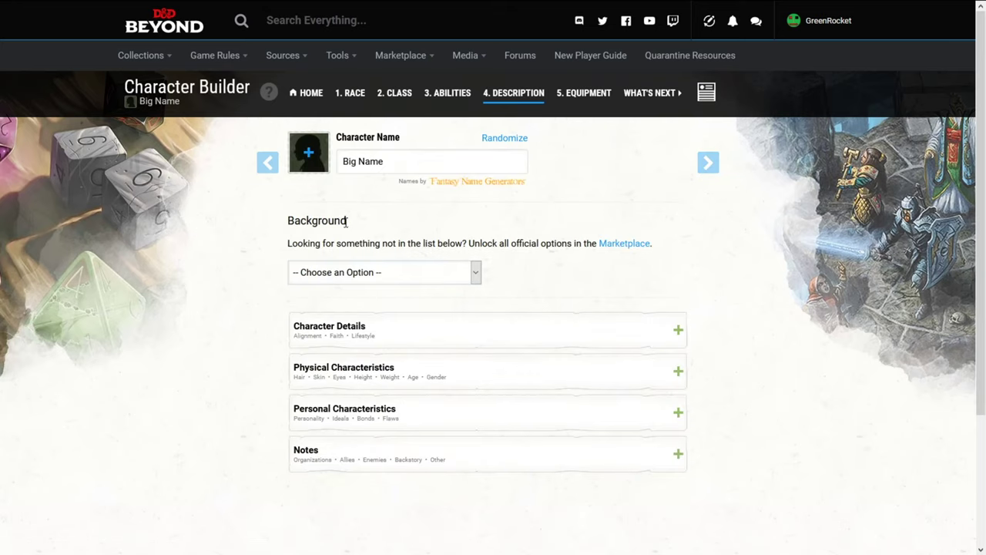
click(375, 274)
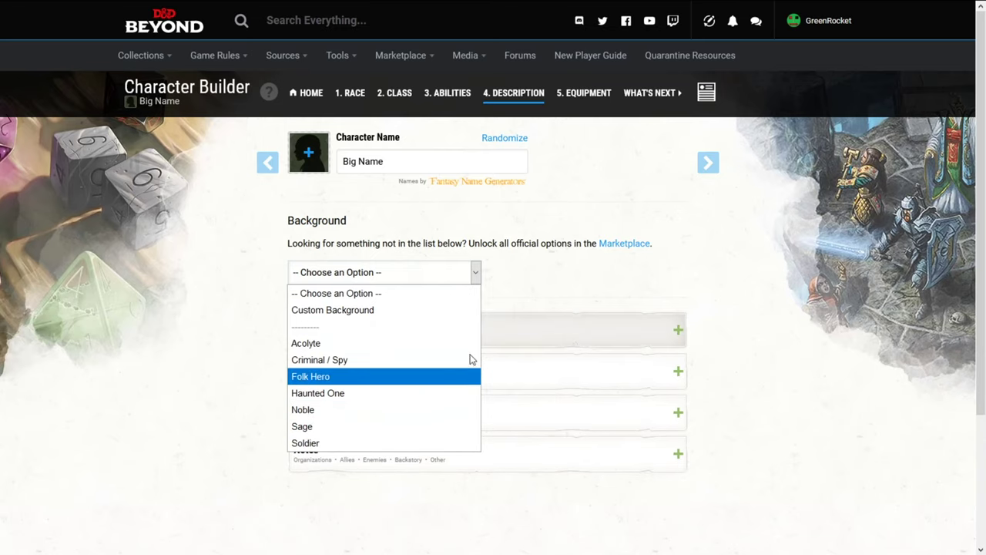
click(339, 393)
click(358, 417)
scroll(370, 377, down, 2)
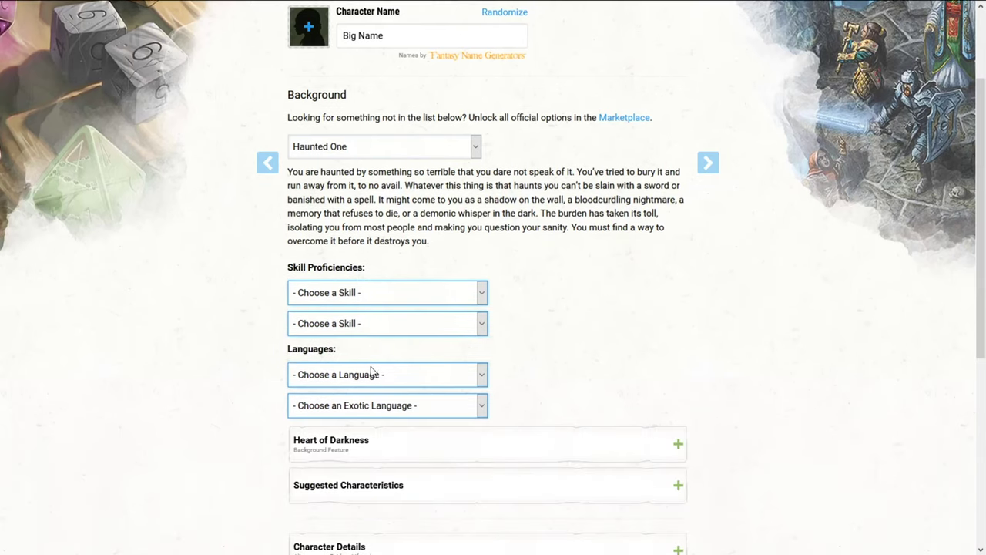
click(368, 296)
click(345, 335)
click(344, 324)
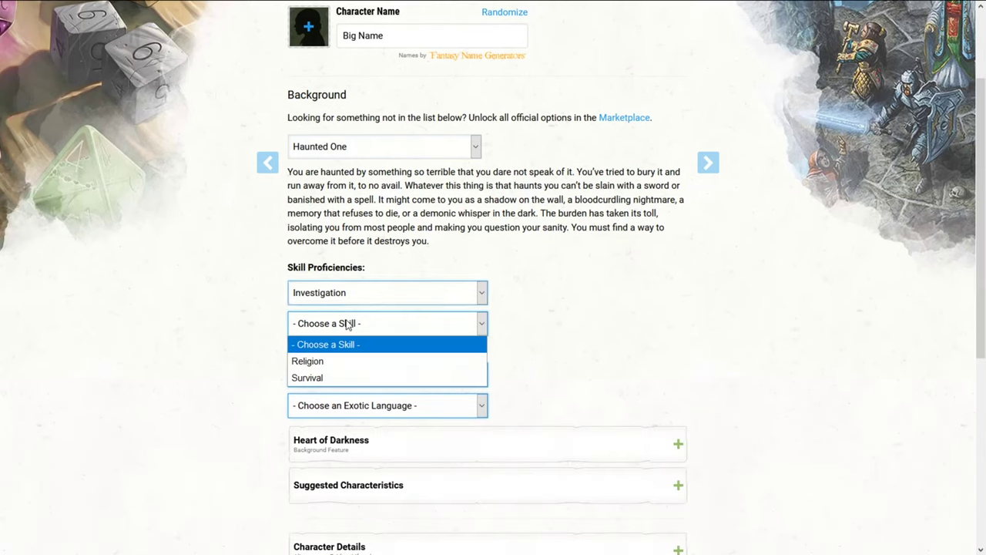
click(336, 379)
- Pick Abyssal and Deep Speech as the background languages
click(352, 375)
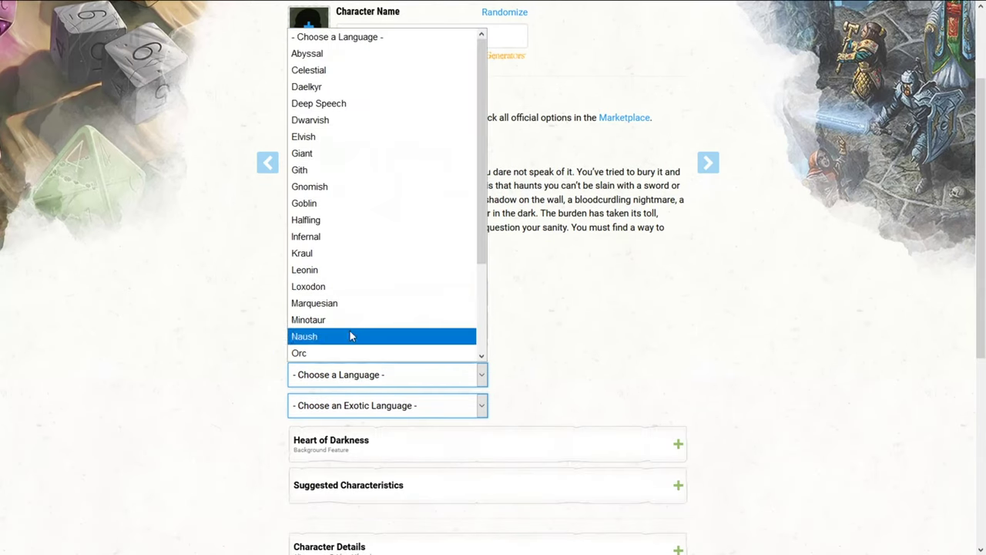
click(327, 54)
click(308, 405)
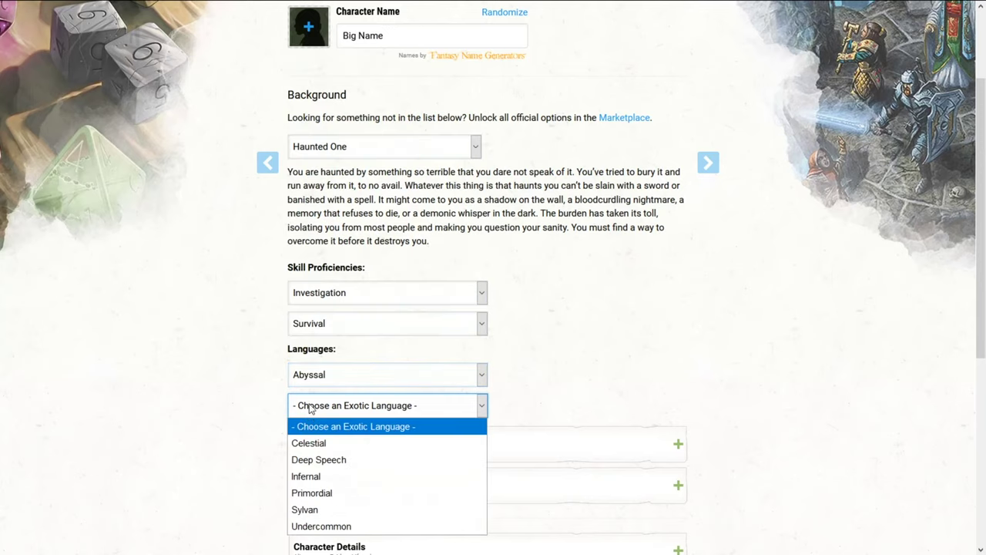
click(328, 460)
scroll(531, 405, down, 3)
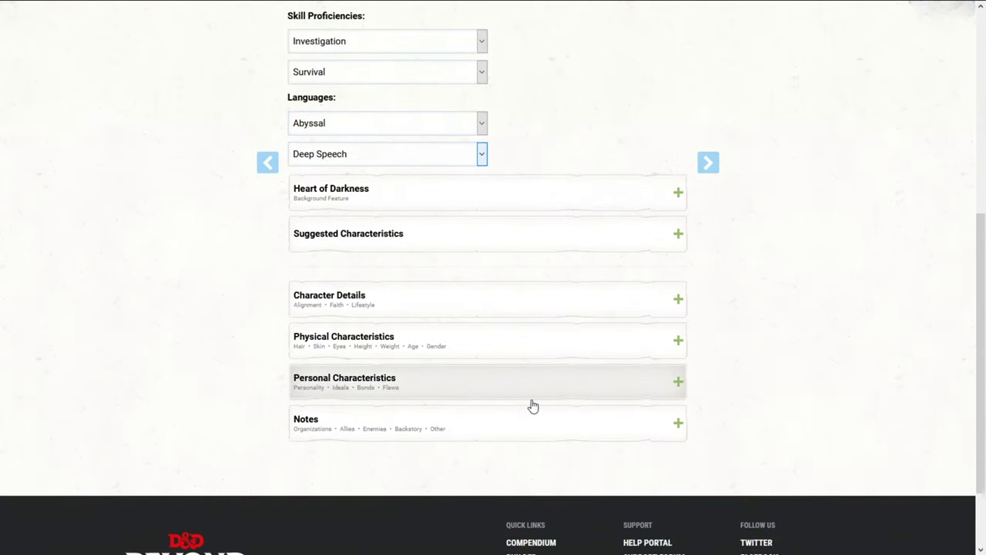
scroll(531, 406, up, 5)
- Set a pale Dragonborn image as the character portrait
click(306, 143)
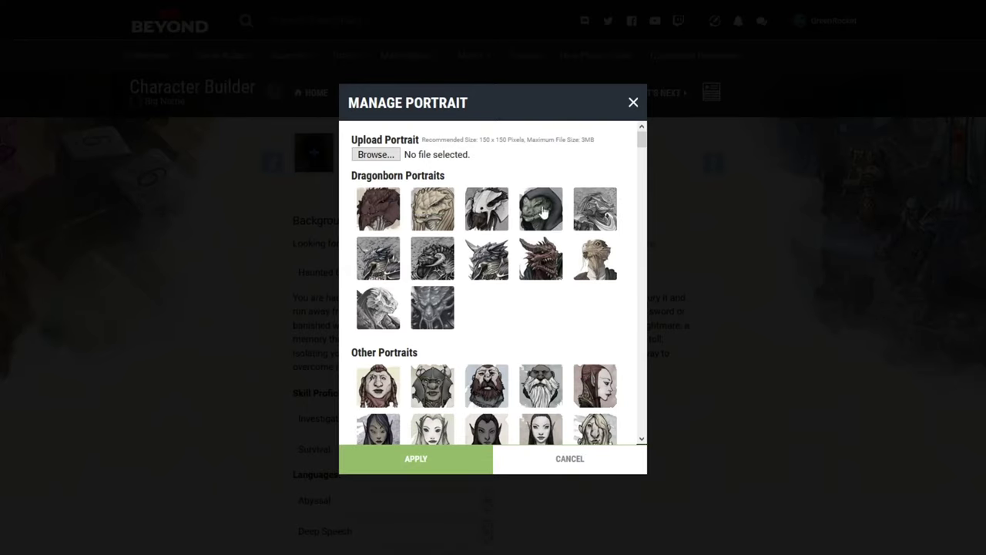
click(395, 299)
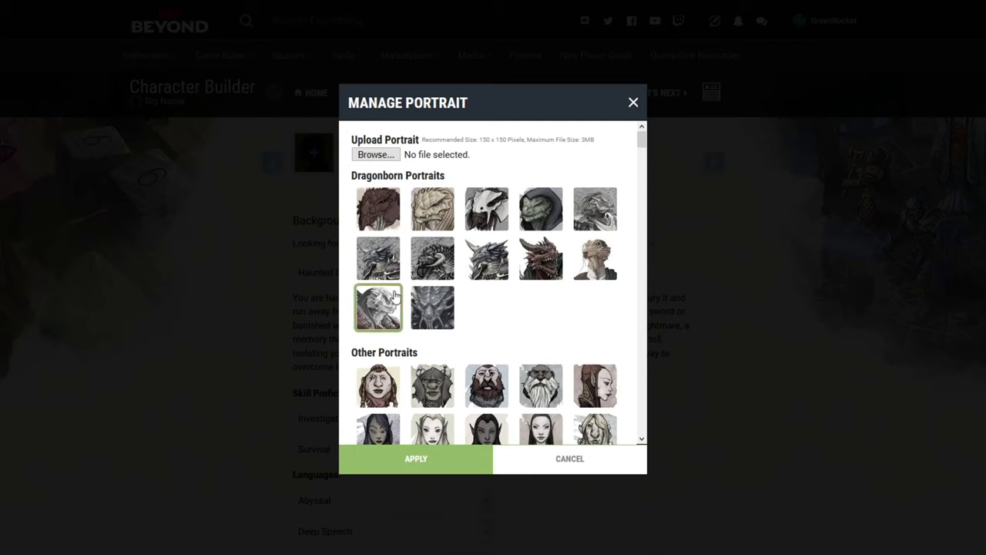
click(432, 457)
- Go to the Equipment step and look through its inventory and item sections
click(708, 162)
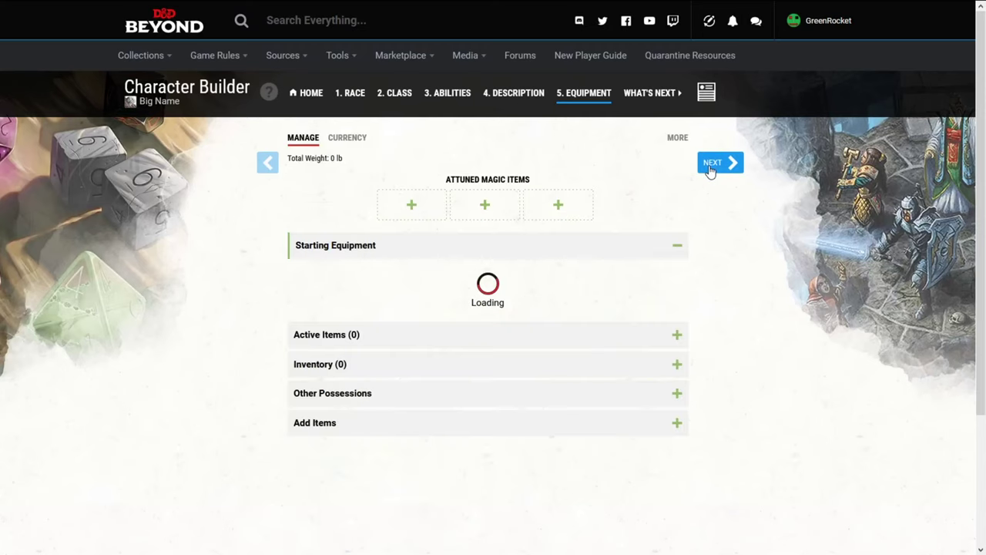
drag(385, 251, 297, 247)
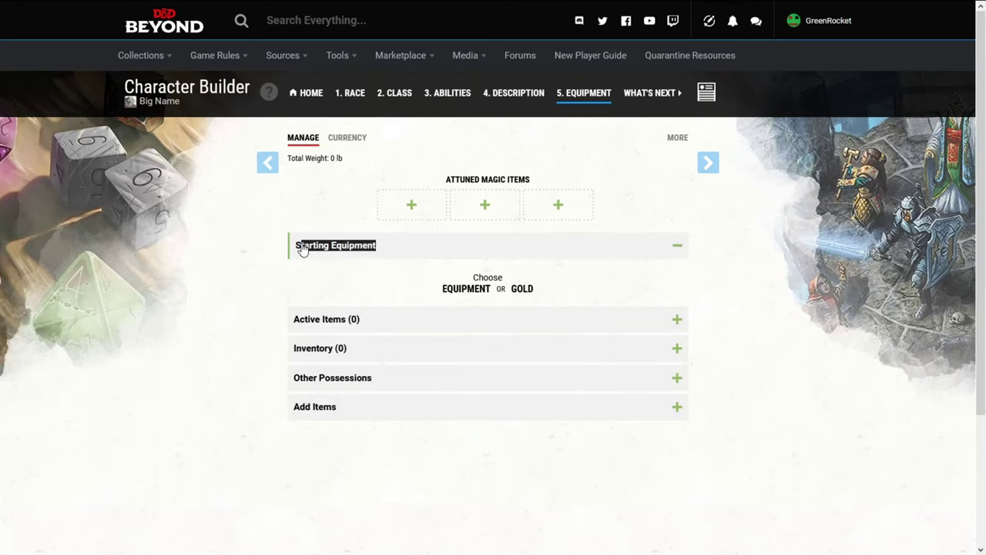
click(361, 249)
click(370, 318)
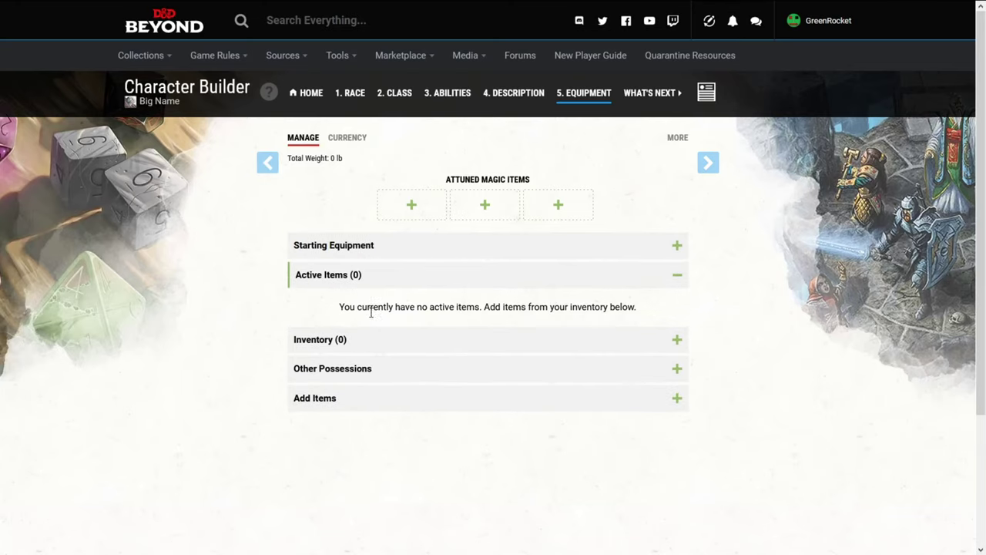
click(374, 344)
click(375, 375)
click(379, 405)
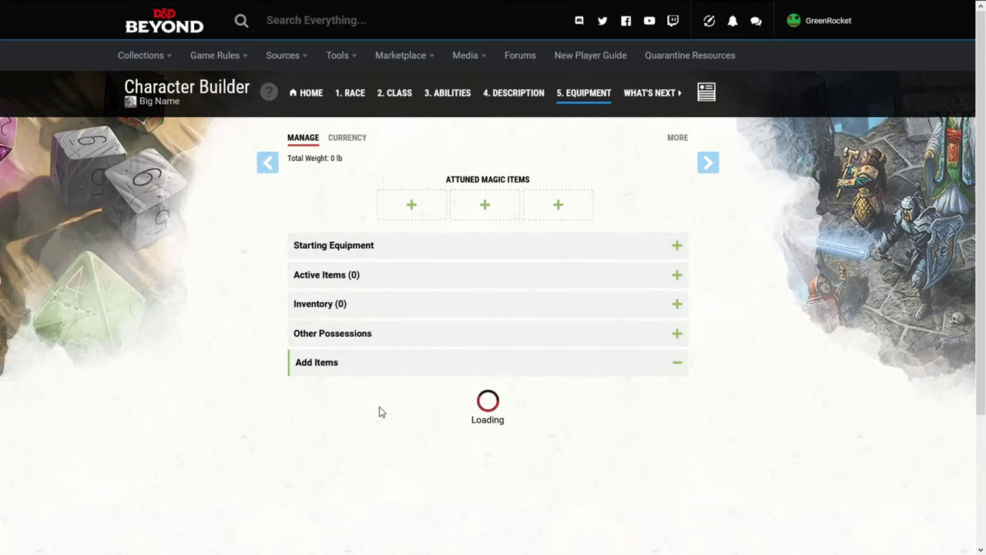
scroll(470, 364, down, 5)
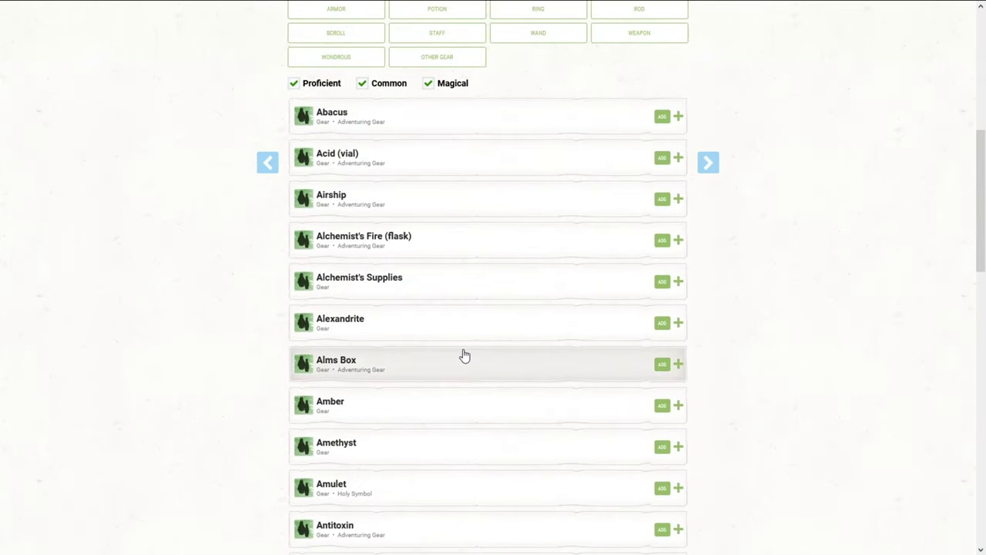
scroll(238, 156, up, 1)
double_click(332, 176)
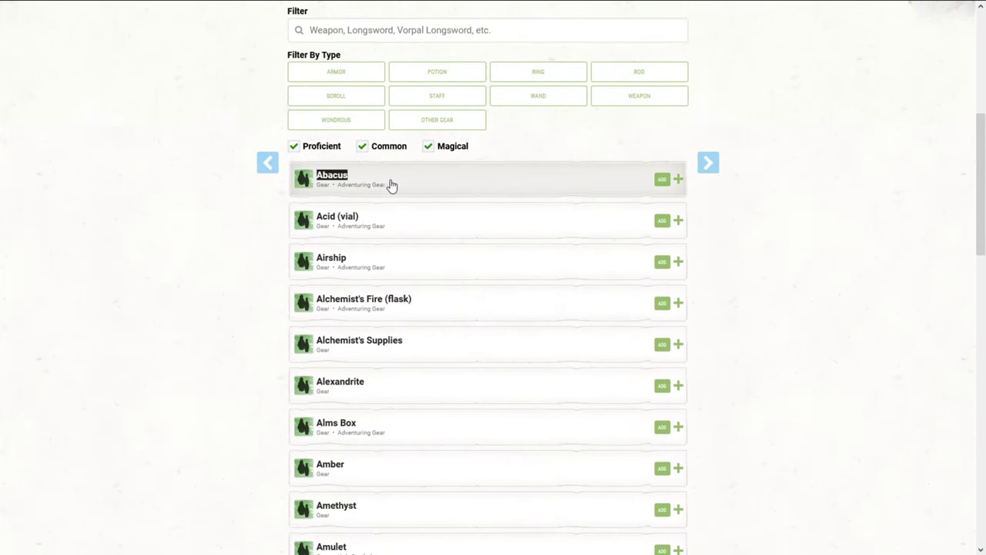
click(278, 199)
scroll(279, 232, up, 5)
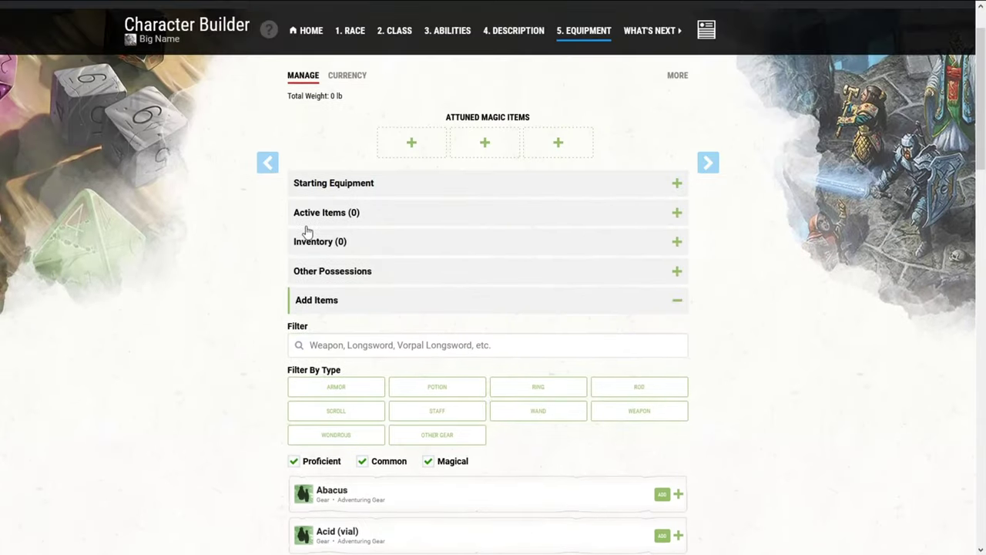
click(340, 282)
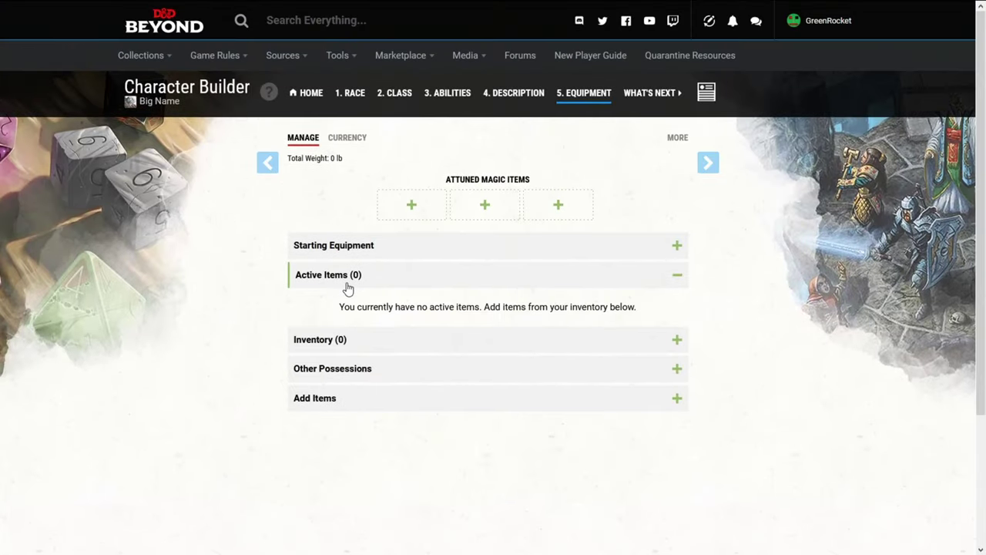
click(352, 253)
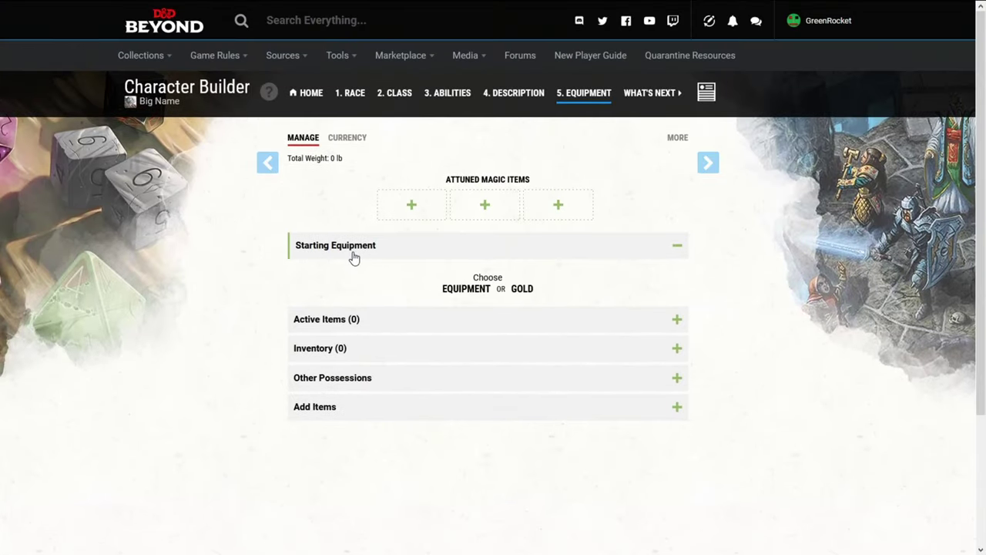
- Switch the Wizard to starting gold and set the gold roll to 16
click(459, 289)
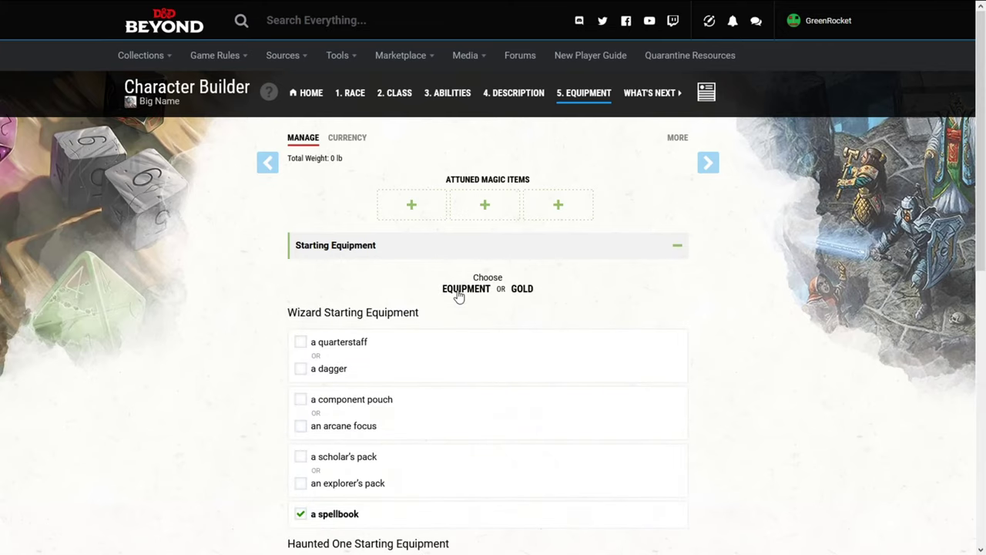
click(521, 290)
click(506, 351)
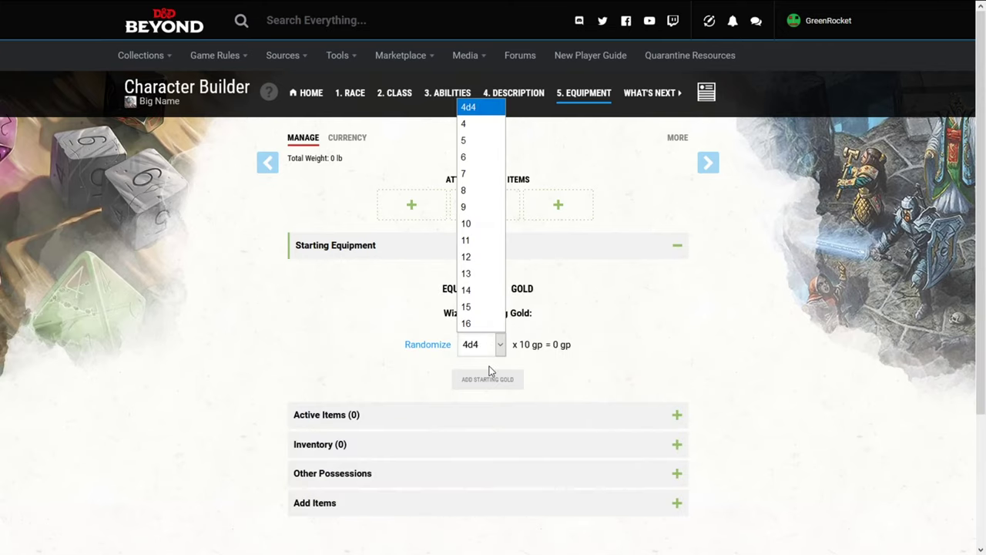
click(473, 324)
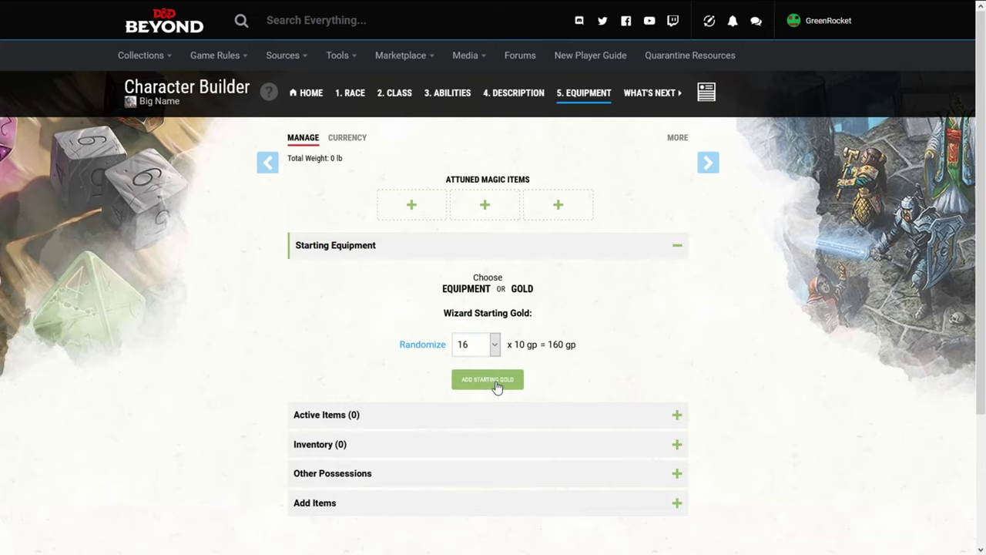
- Choose quarterstaff, component pouch and explorer's pack, and add the starting equipment
click(467, 294)
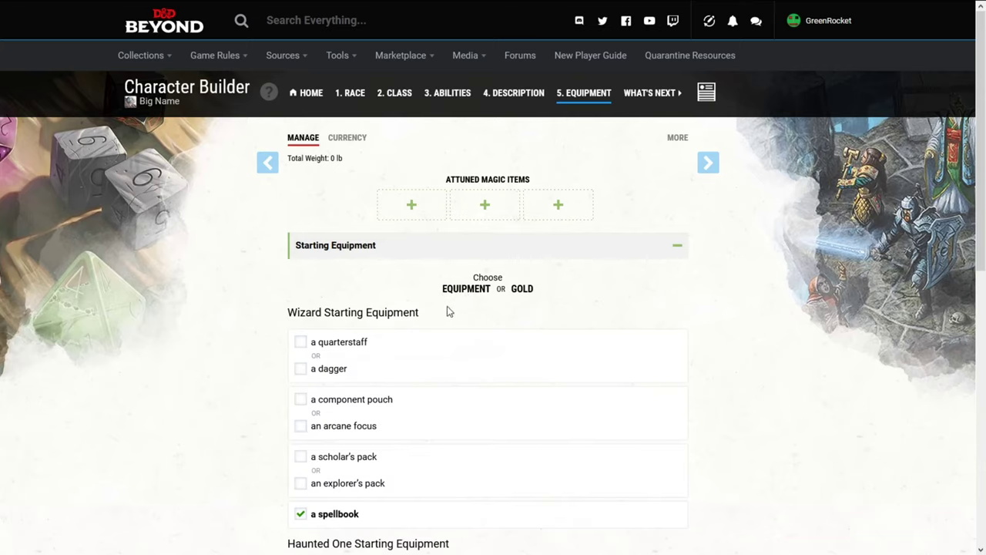
click(349, 353)
click(362, 413)
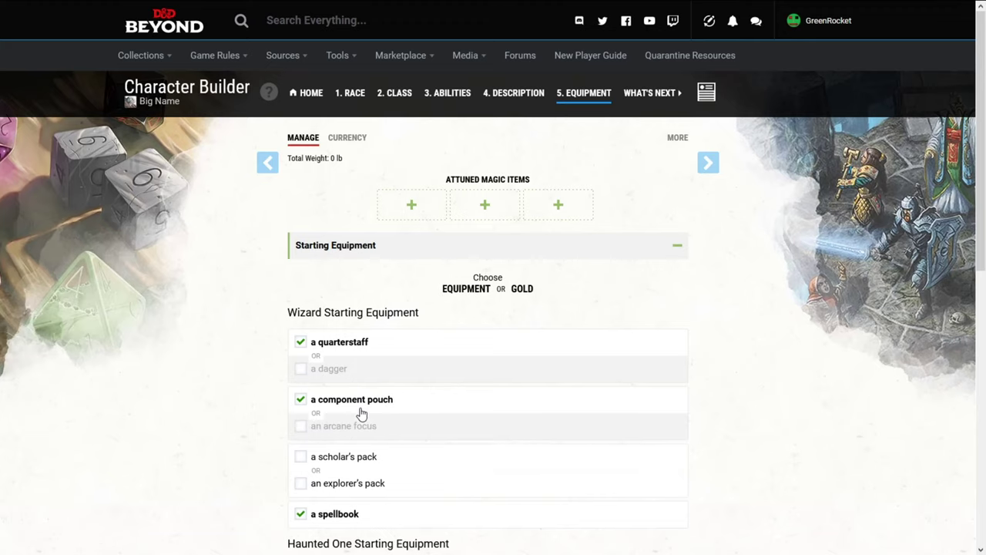
scroll(361, 414, down, 1)
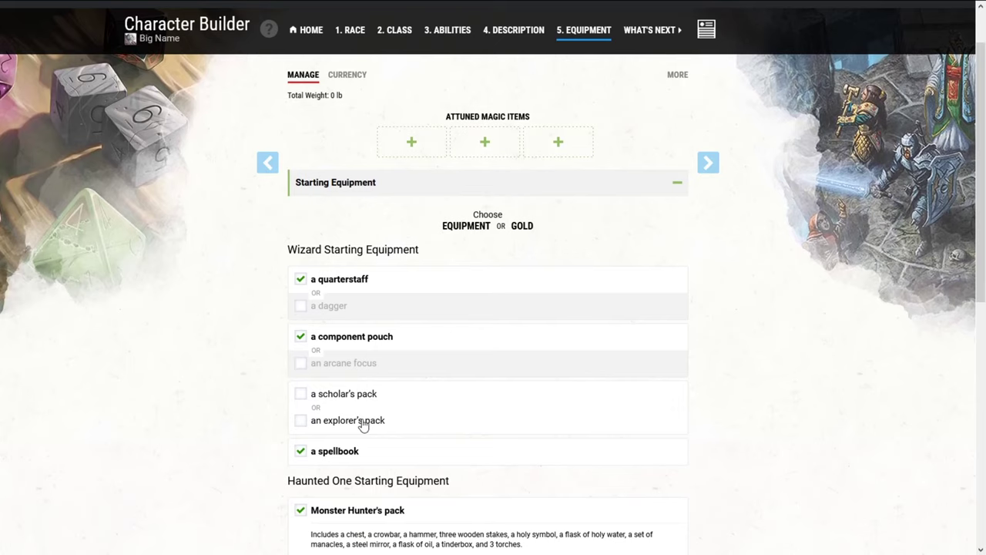
click(362, 421)
scroll(389, 393, down, 5)
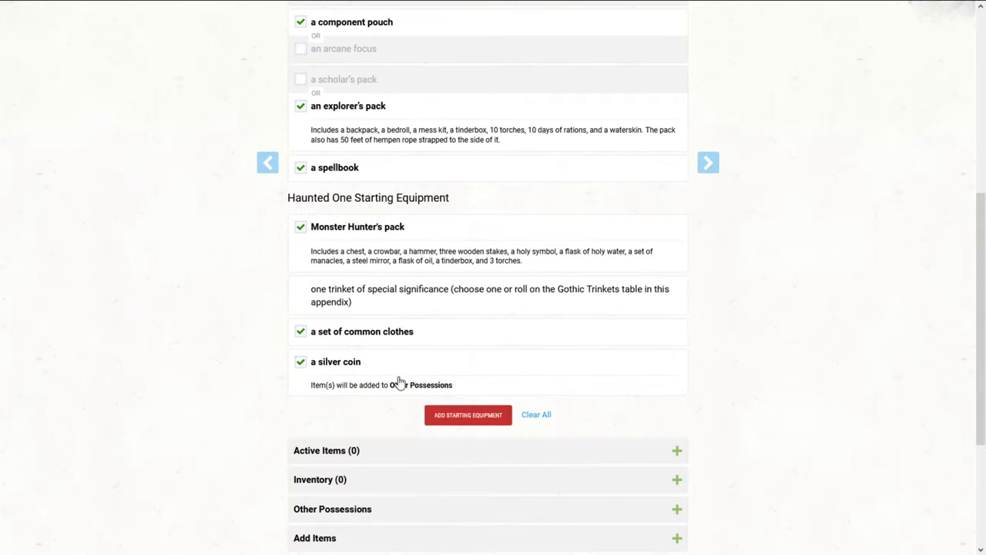
click(459, 418)
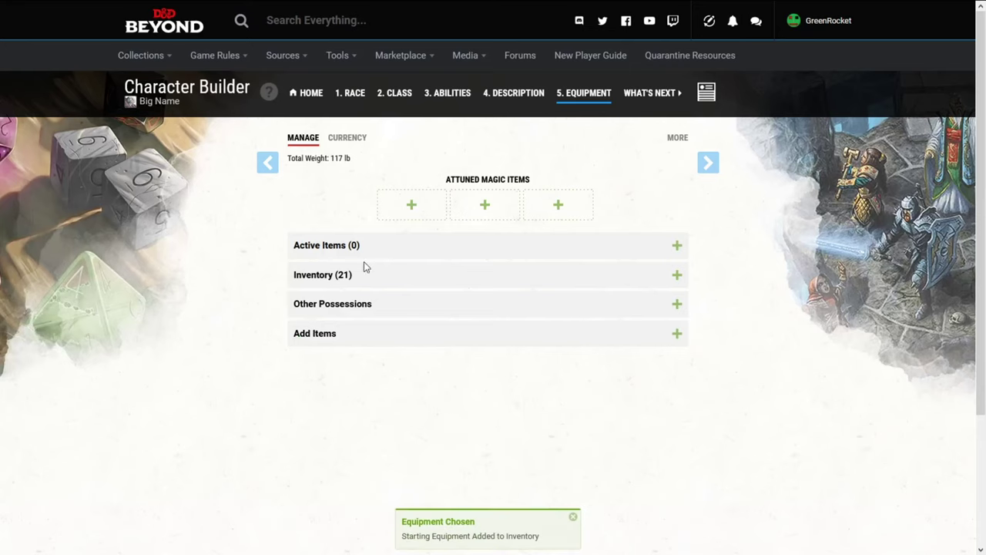
click(363, 259)
- Mark the quarterstaff in the inventory as wielded
click(352, 311)
scroll(352, 321, down, 3)
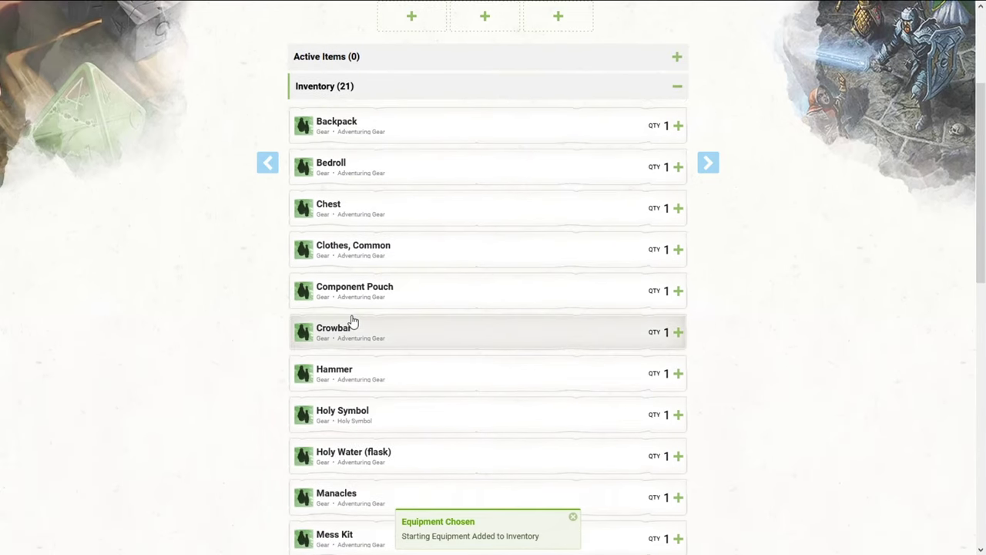
scroll(378, 160, down, 4)
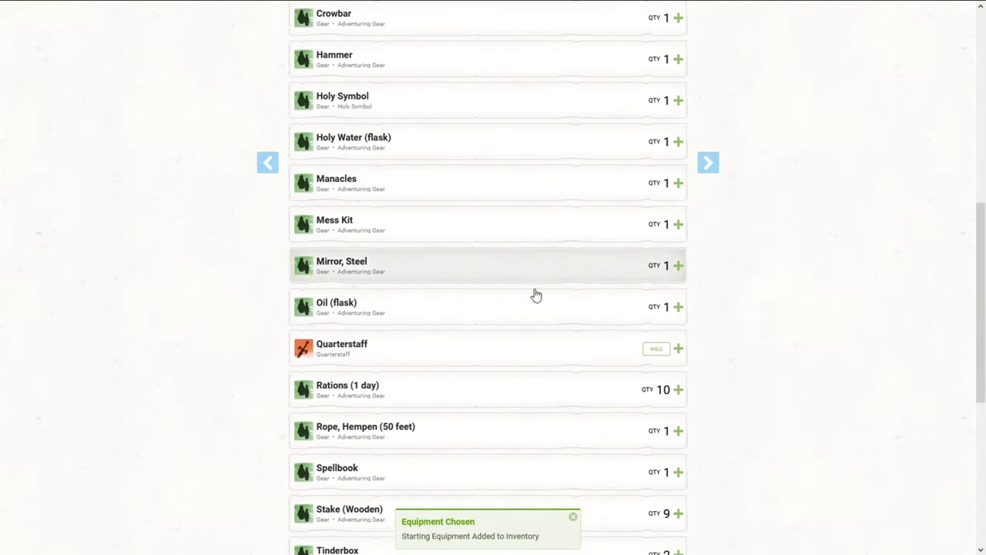
click(654, 351)
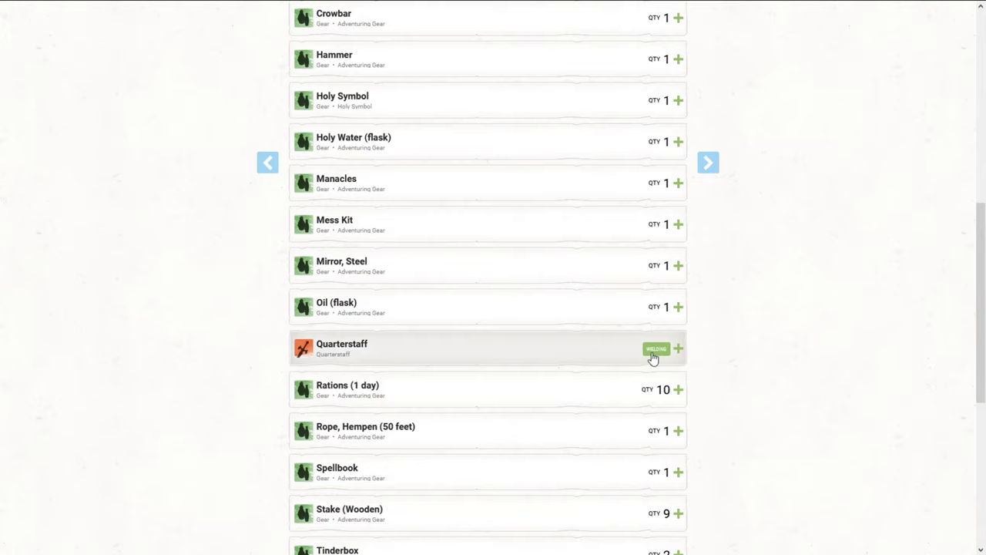
scroll(582, 290, up, 5)
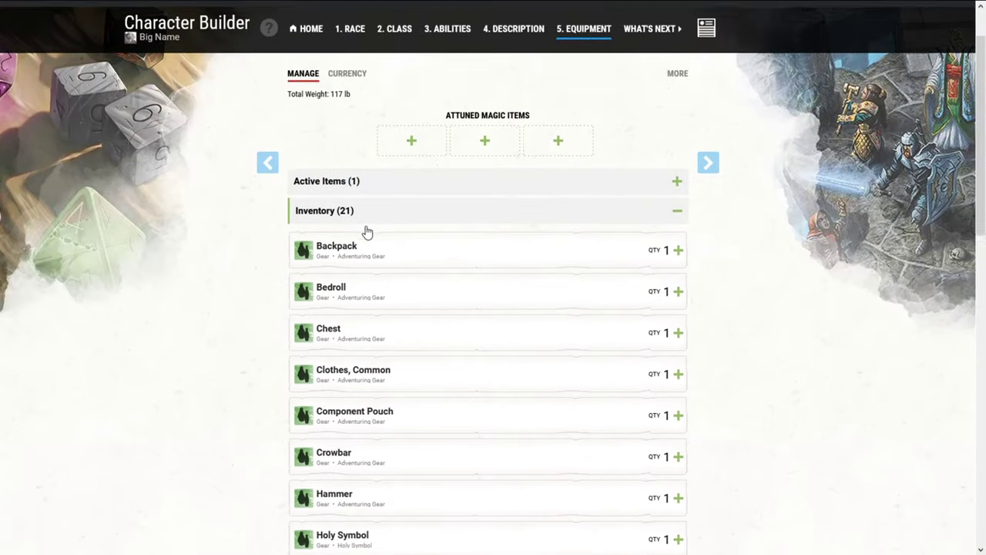
scroll(366, 242, down, 10)
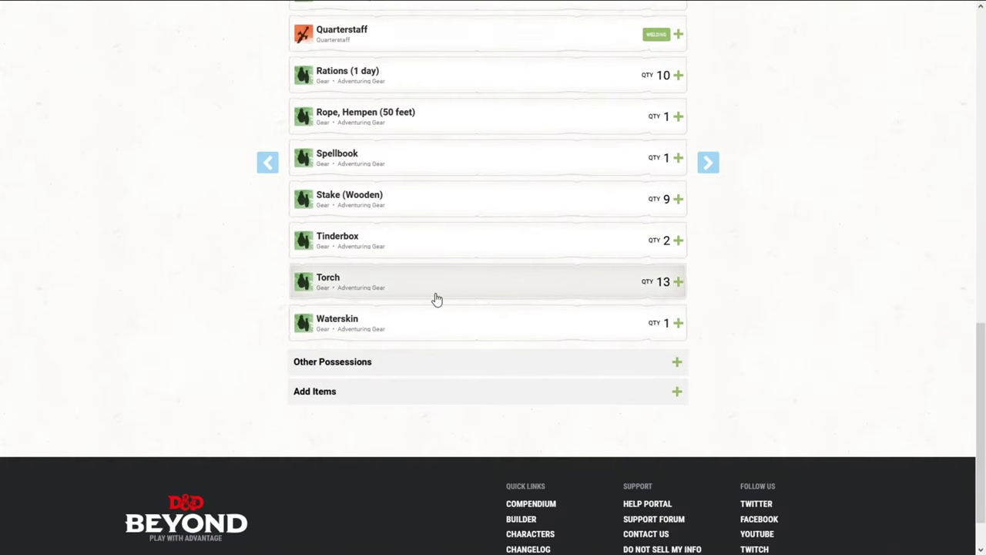
- Review the Other Possessions section, then go to the What's Next page
click(592, 365)
drag(308, 194, 398, 202)
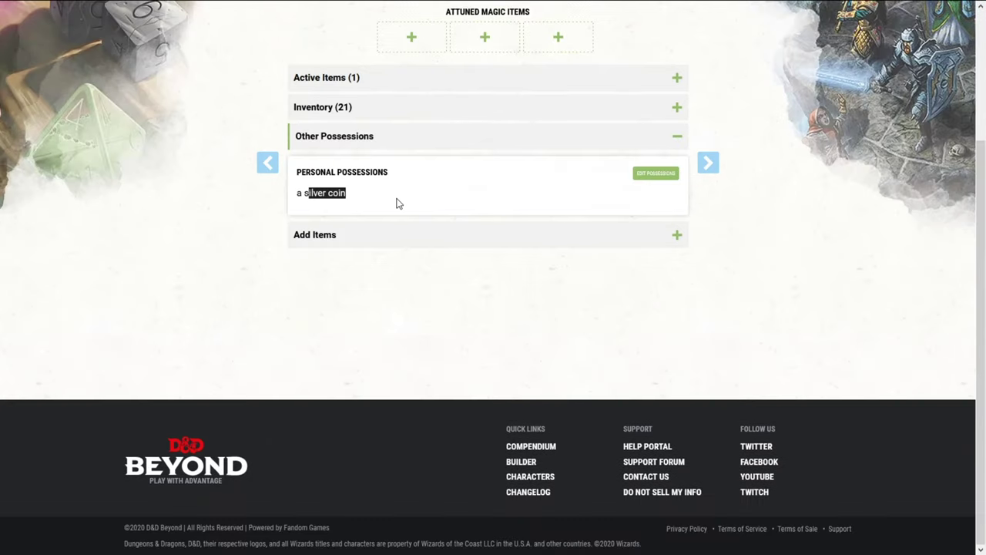
click(398, 203)
scroll(400, 208, up, 2)
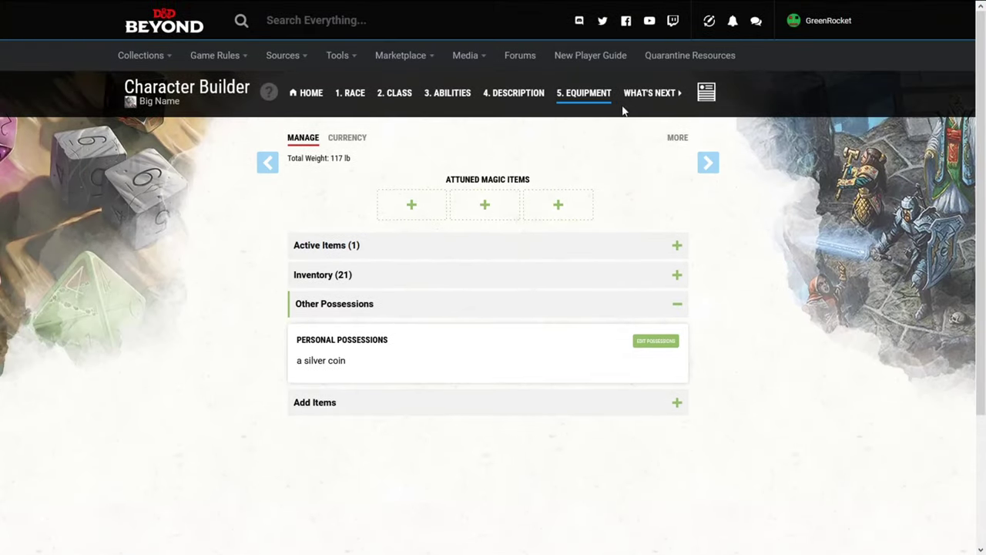
click(641, 97)
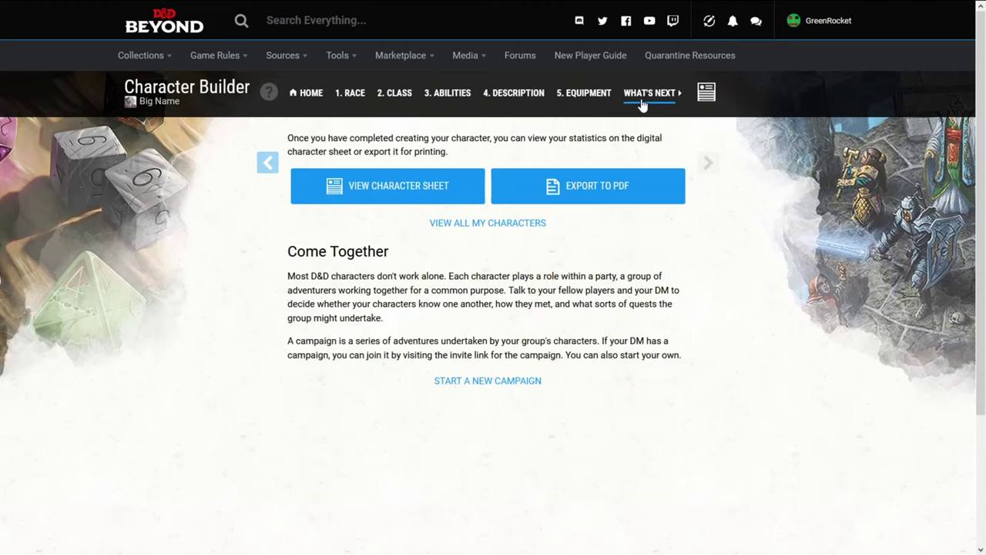
- Open the finished character sheet and review the ability scores and armor class
click(367, 185)
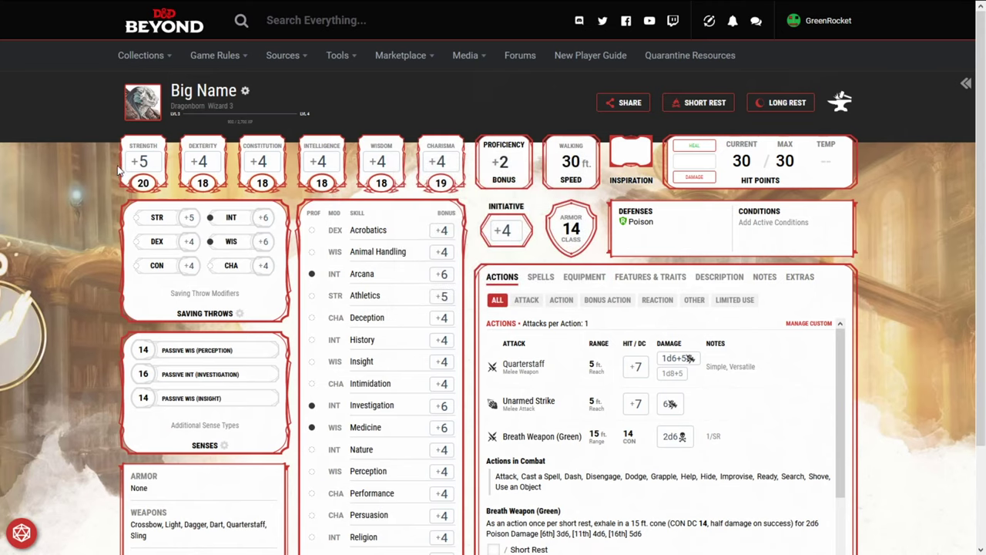
drag(119, 166, 93, 146)
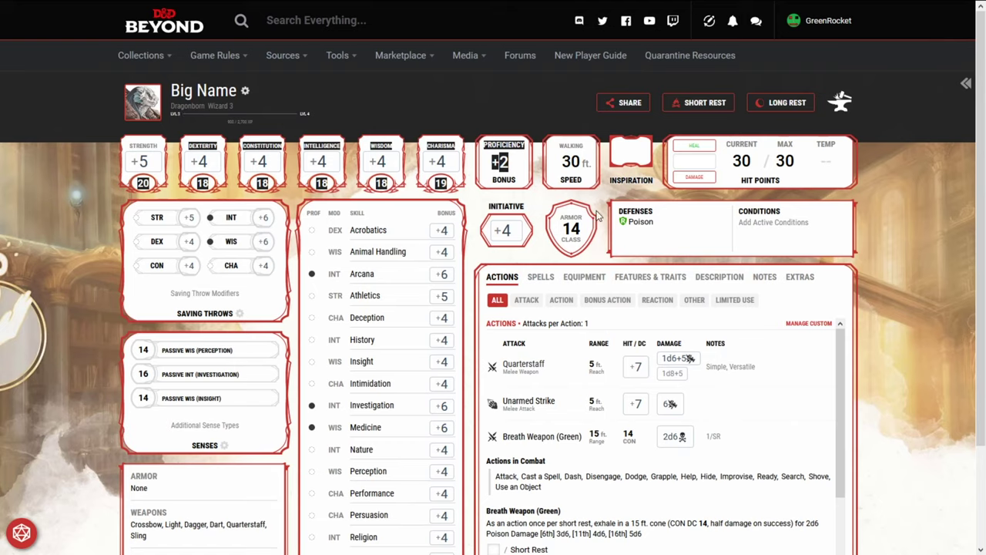
click(626, 223)
drag(583, 218, 632, 225)
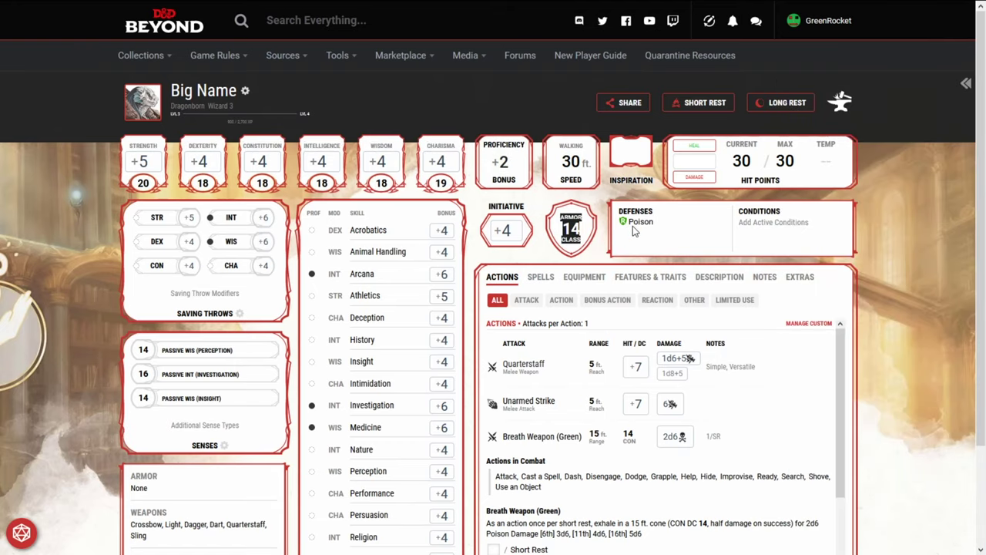
- Check the Defenses details for poison resistance, then roll the quarterstaff attack for 18
click(632, 228)
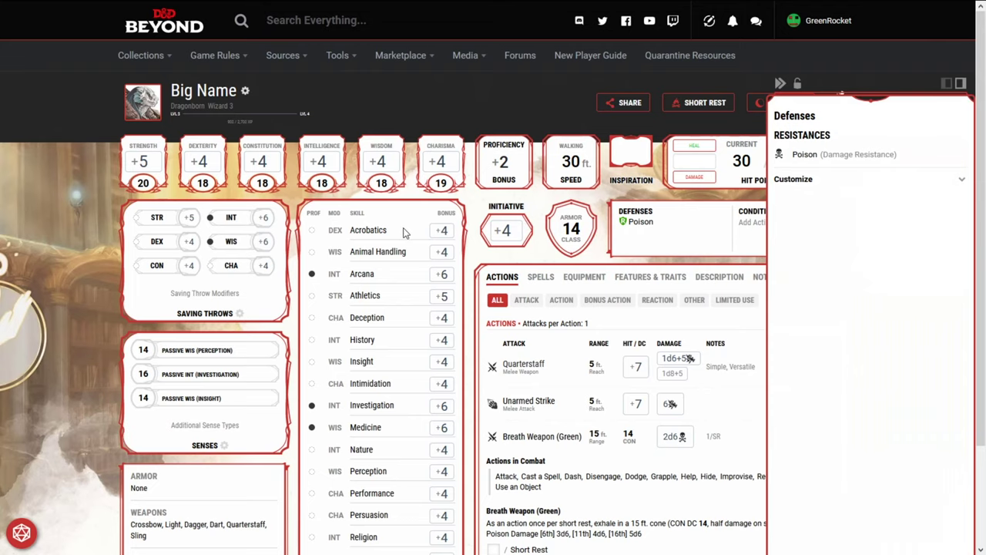
drag(334, 224, 385, 446)
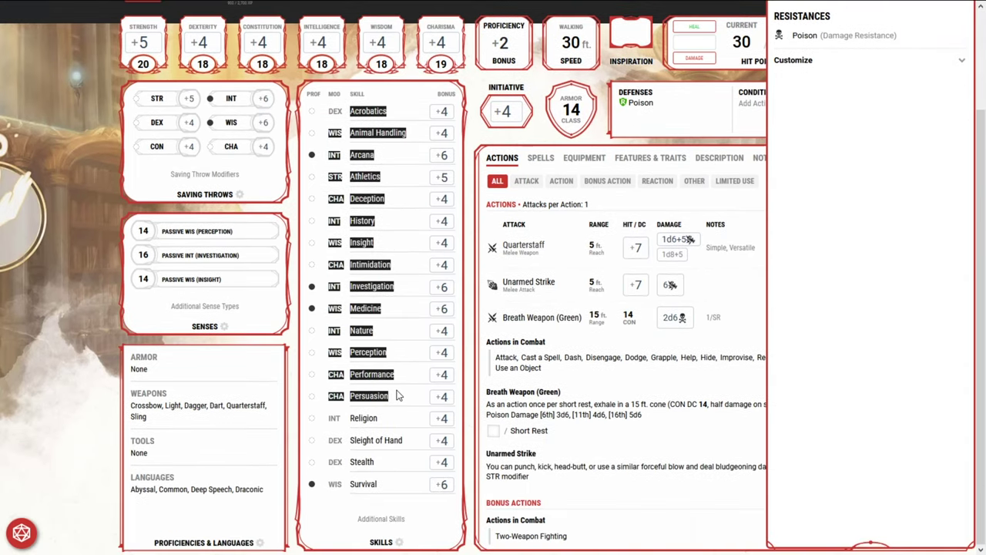
click(1, 279)
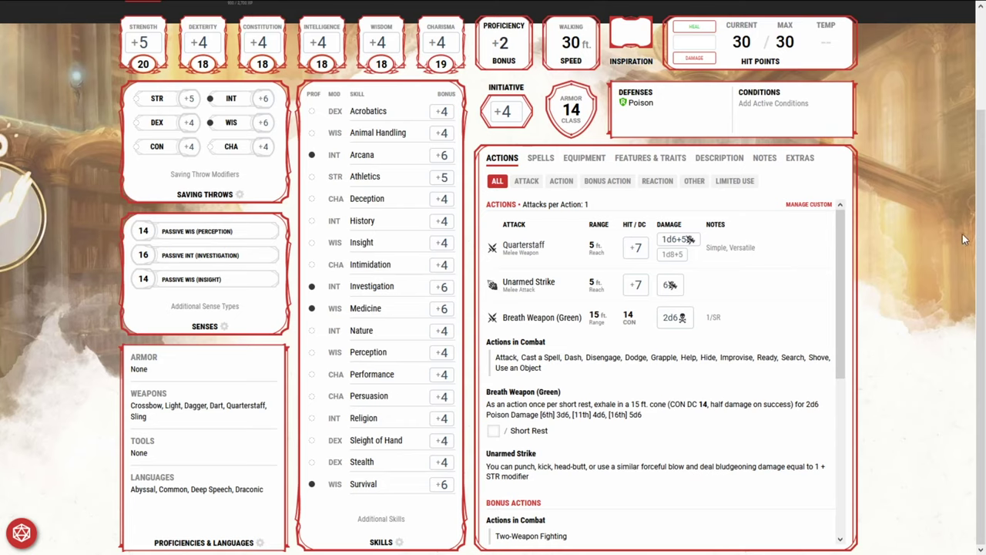
click(633, 248)
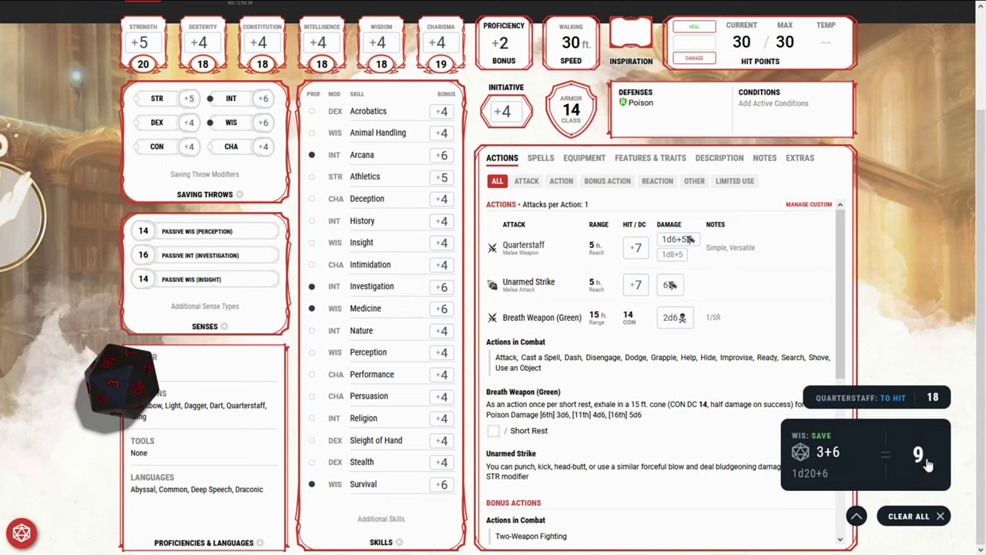
scroll(638, 72, up, 2)
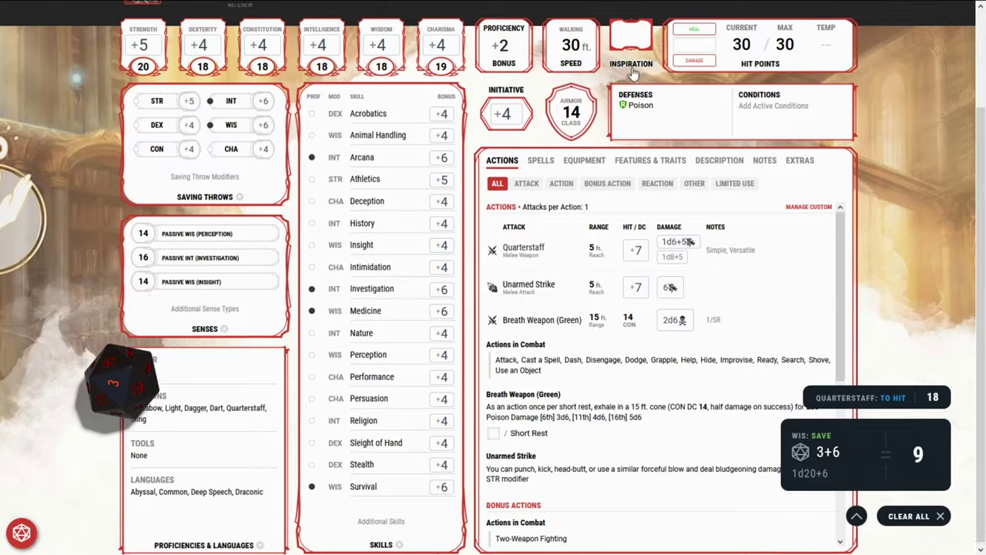